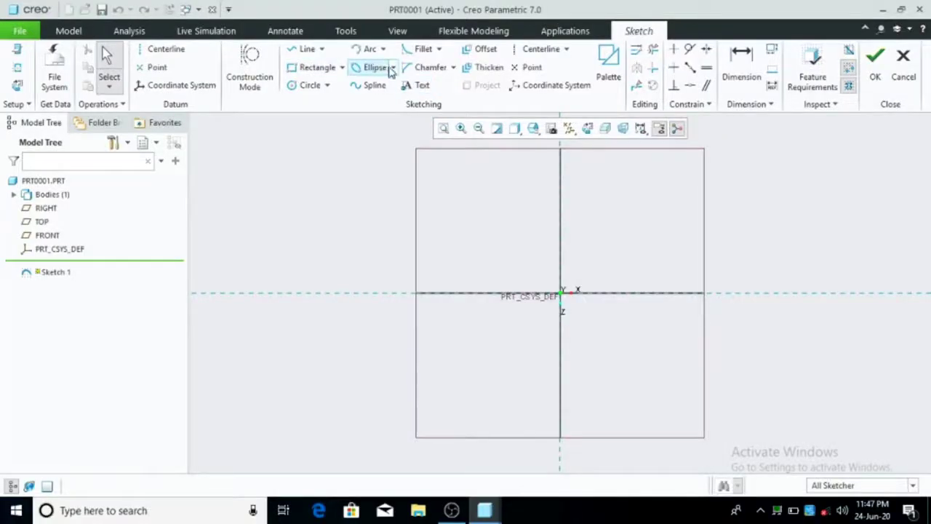
# - Sketch an axis-ends ellipse straddling the vertical reference, just above the horizontal reference
pyautogui.click(375, 69)
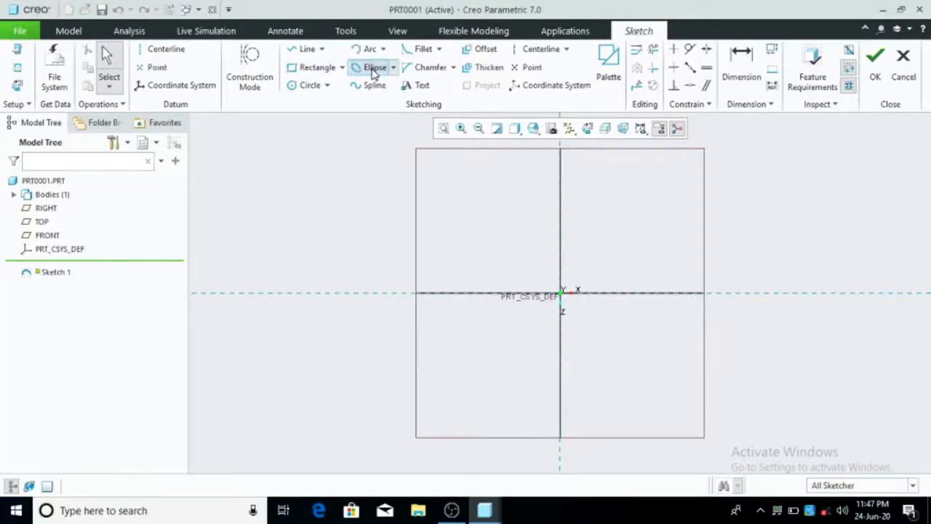
pyautogui.click(461, 266)
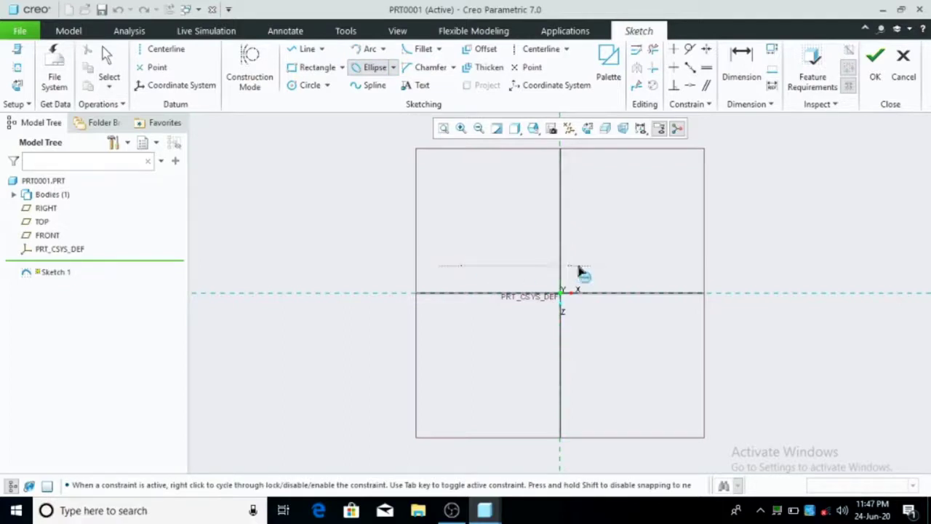
pyautogui.click(646, 266)
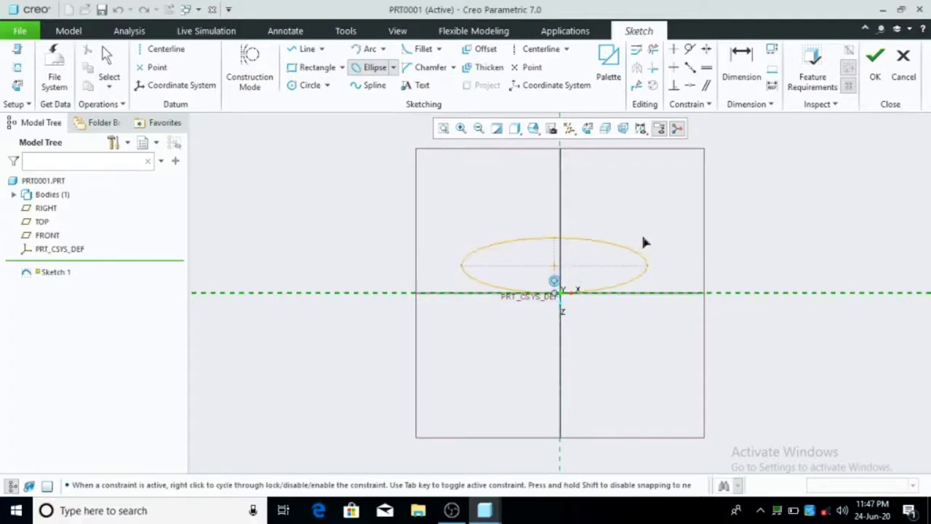
pyautogui.click(633, 223)
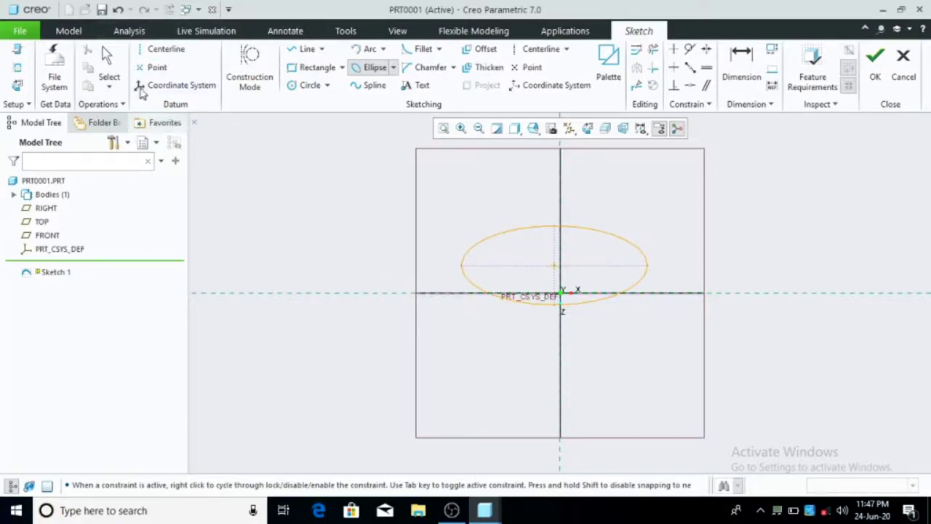
# - Set the new ellipse's width dimension to 350
pyautogui.click(109, 65)
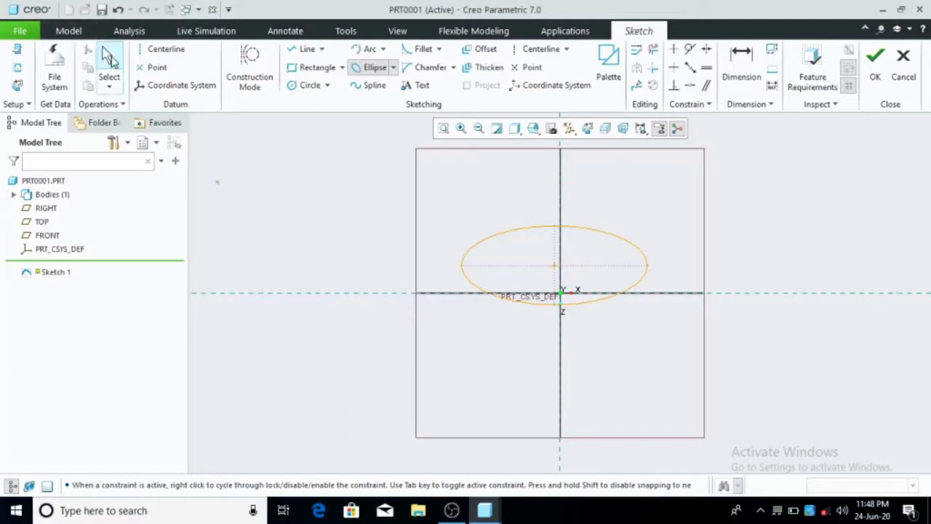
pyautogui.click(462, 268)
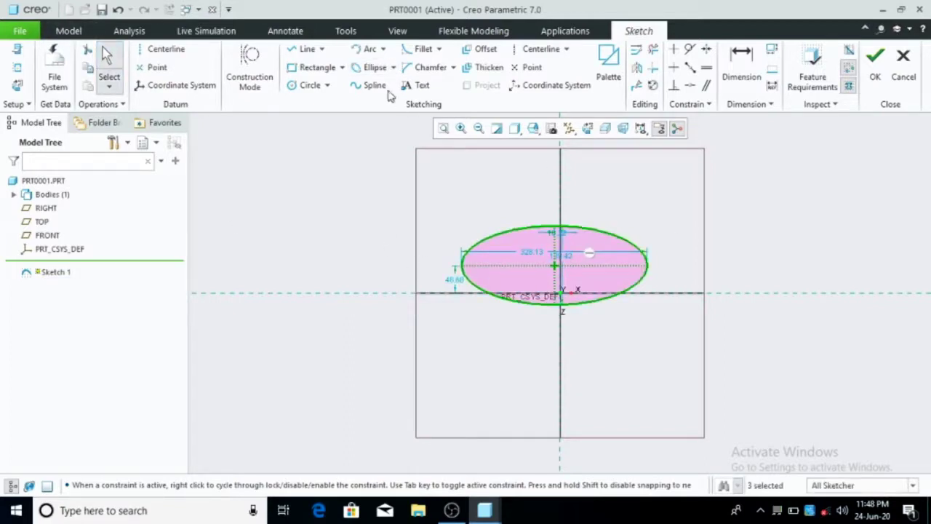
pyautogui.click(393, 68)
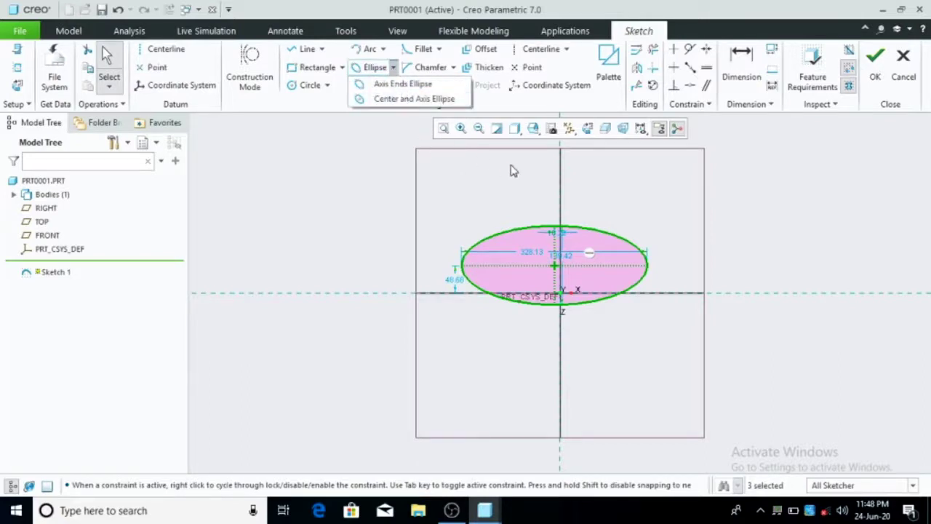
pyautogui.click(529, 258)
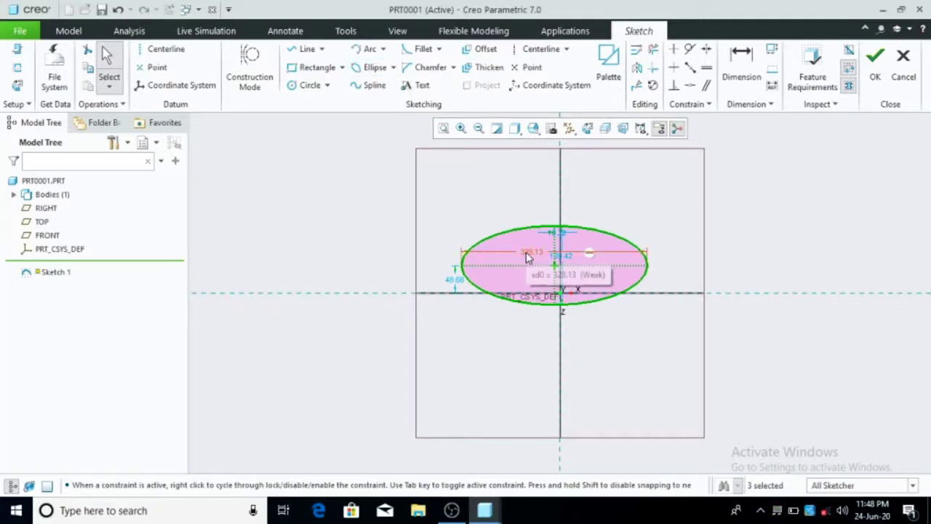
pyautogui.doubleClick(529, 258)
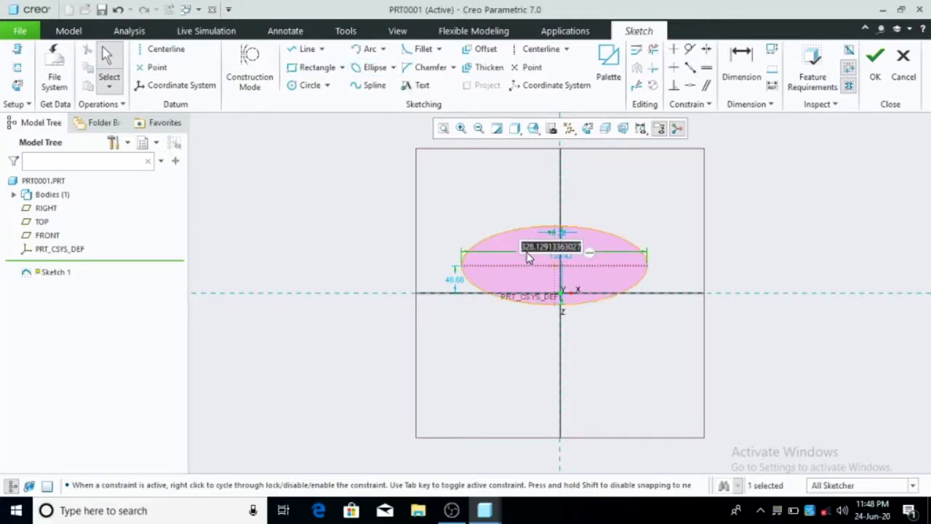
pyautogui.write('350')
pyautogui.press('Return')
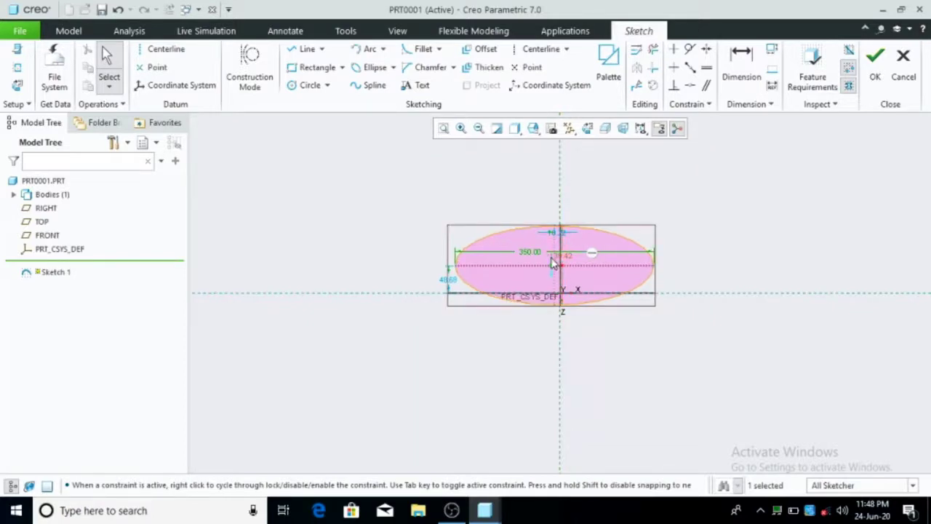
# - Set the ellipse height to 150, the top dimension to 10, and lower its vertical offset
pyautogui.click(553, 240)
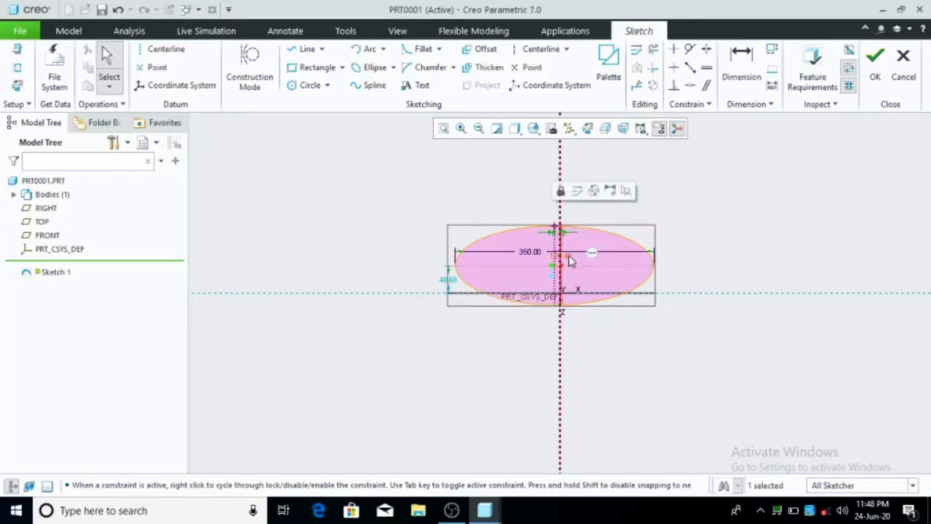
pyautogui.doubleClick(571, 260)
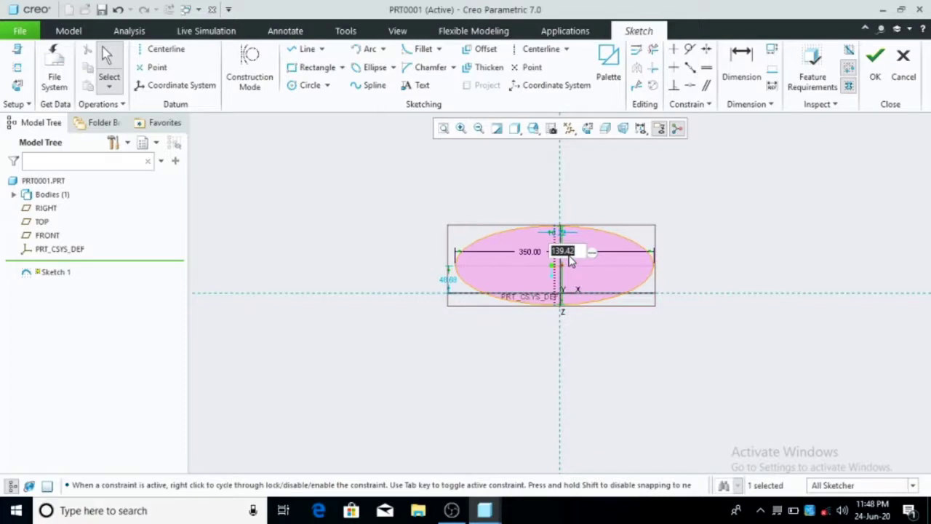
pyautogui.write('150')
pyautogui.press('Return')
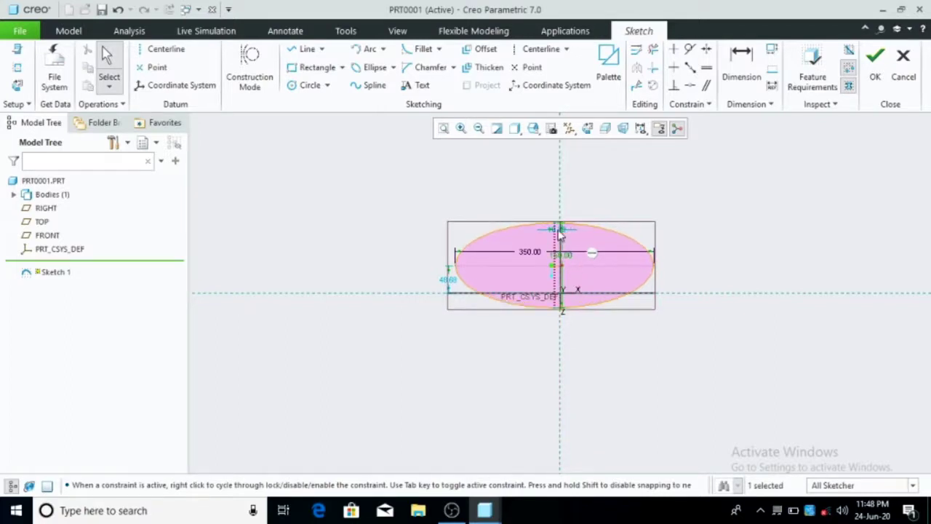
pyautogui.moveTo(561, 232)
pyautogui.write('10')
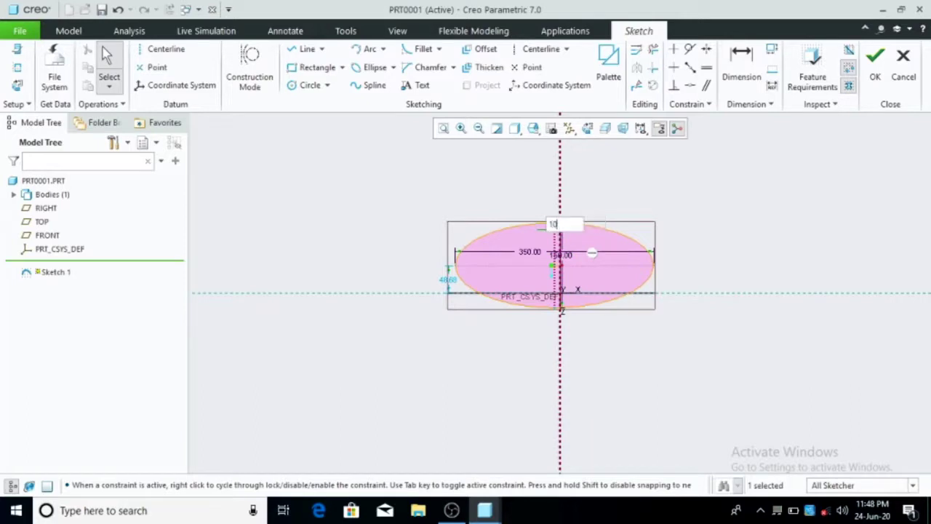
pyautogui.press('Return')
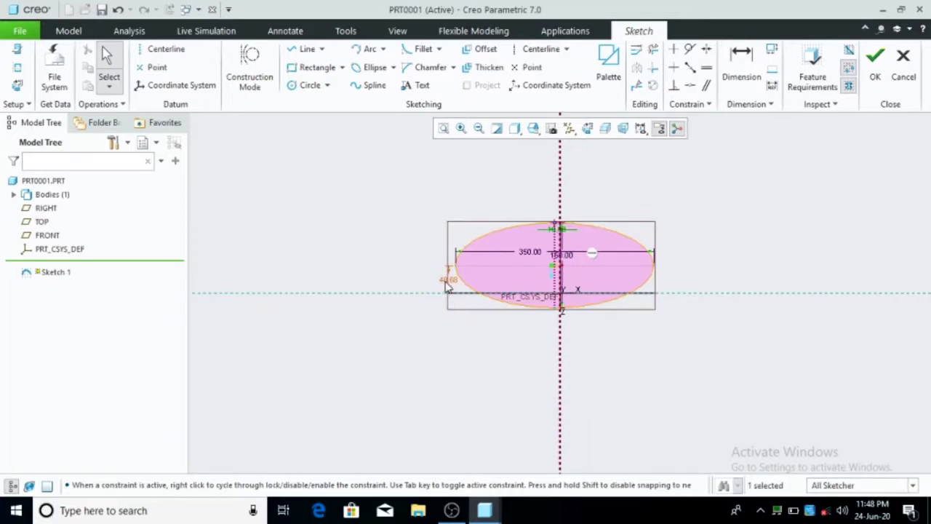
pyautogui.press('Tab')
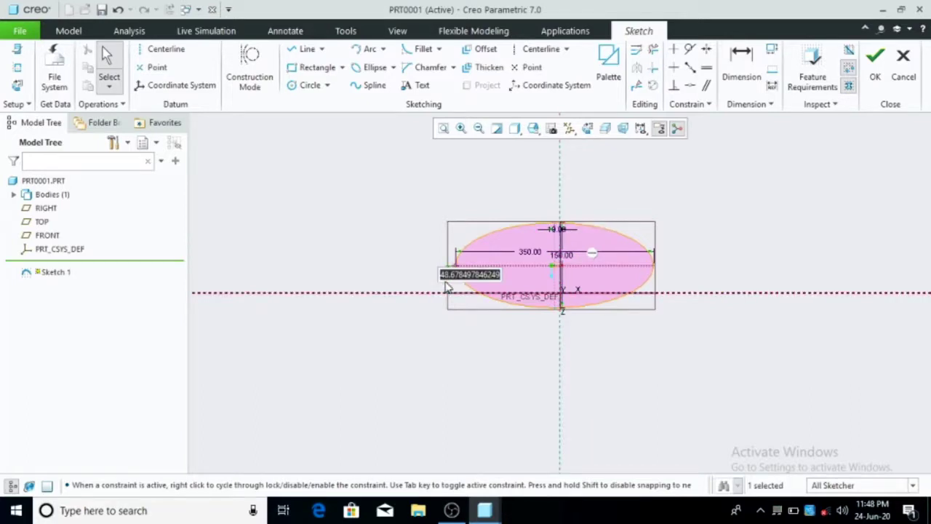
pyautogui.write('5')
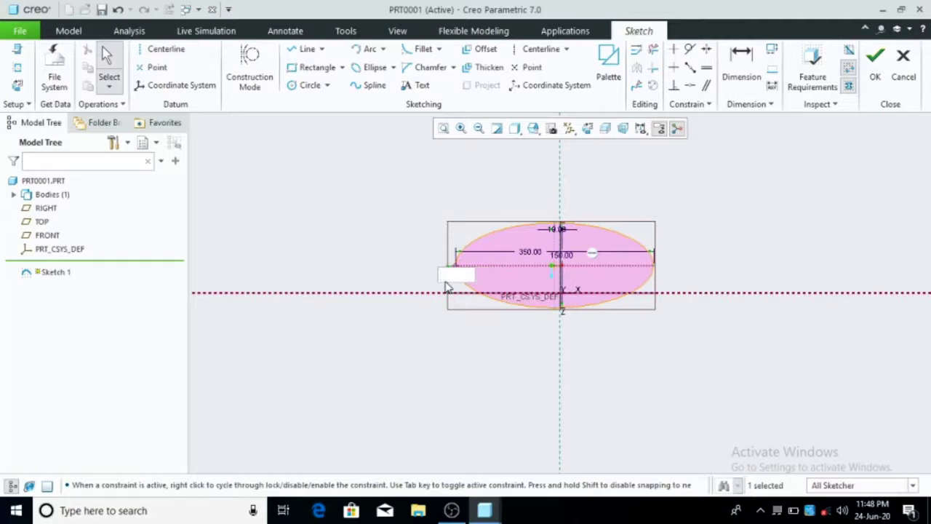
pyautogui.press('Return')
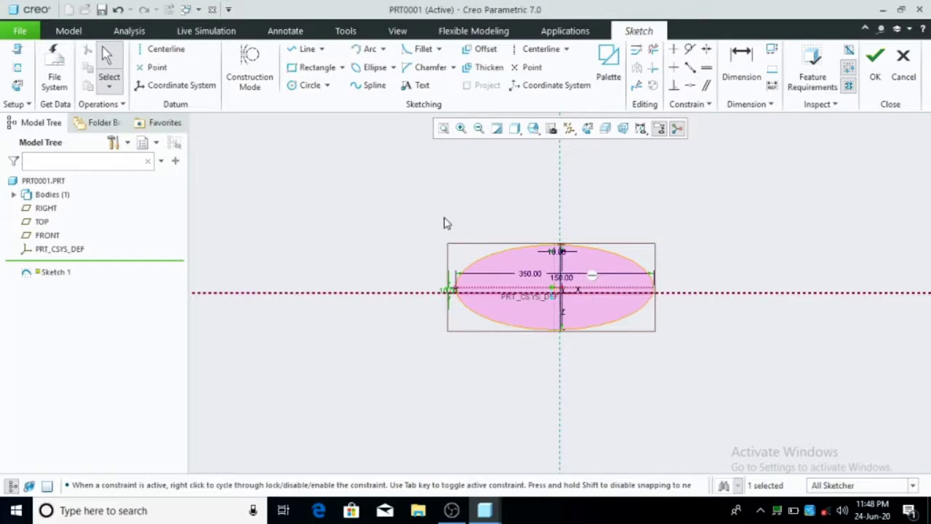
# - Box-select the ellipse together with its dimensions and delete them
pyautogui.moveTo(444, 219); pyautogui.dragTo(346, 327)
pyautogui.moveTo(413, 207); pyautogui.dragTo(734, 339)
pyautogui.press('Delete')
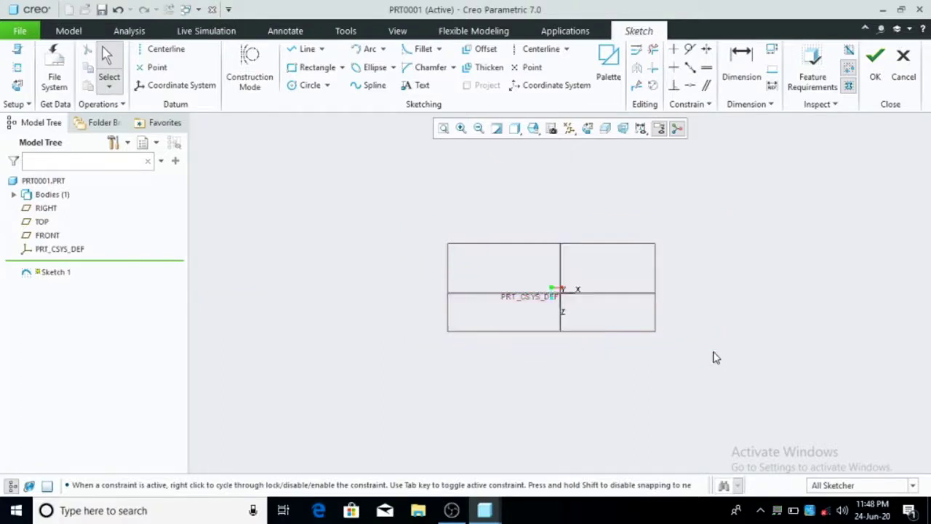
# - Draw four axis-ends ellipses: vertical at left, horizontal above, tilted at right, wide below the rectangle
pyautogui.click(370, 68)
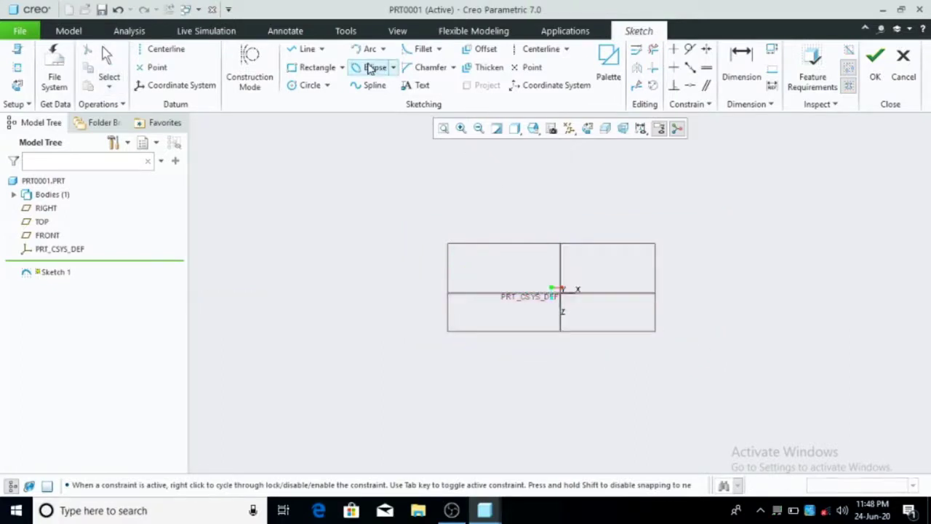
pyautogui.click(397, 281)
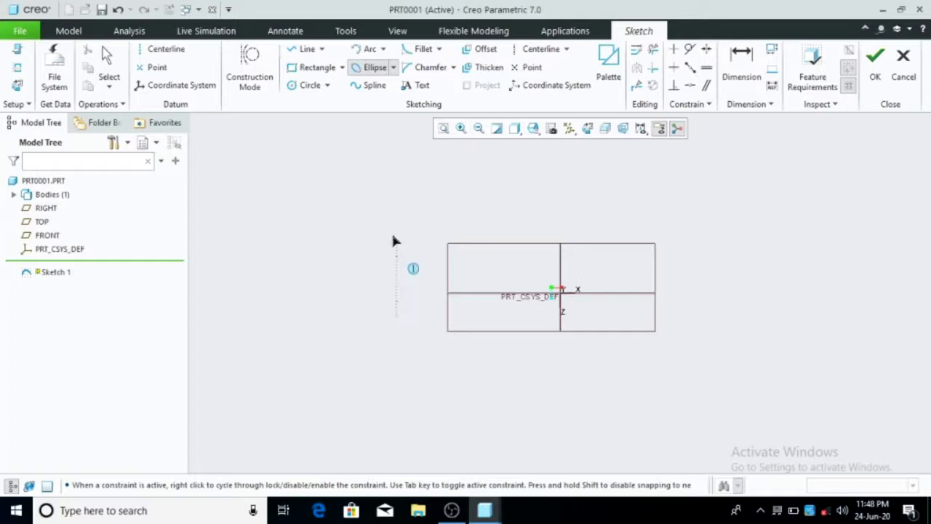
pyautogui.click(396, 182)
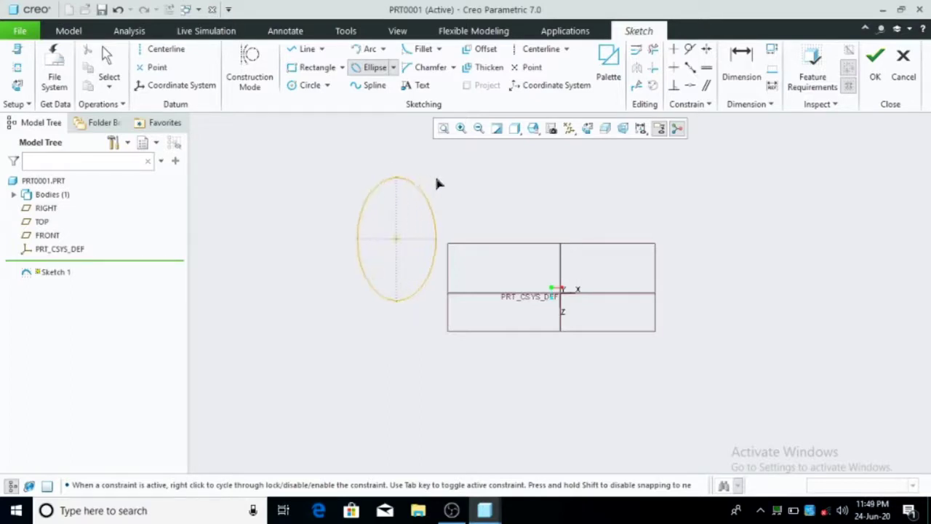
pyautogui.click(419, 184)
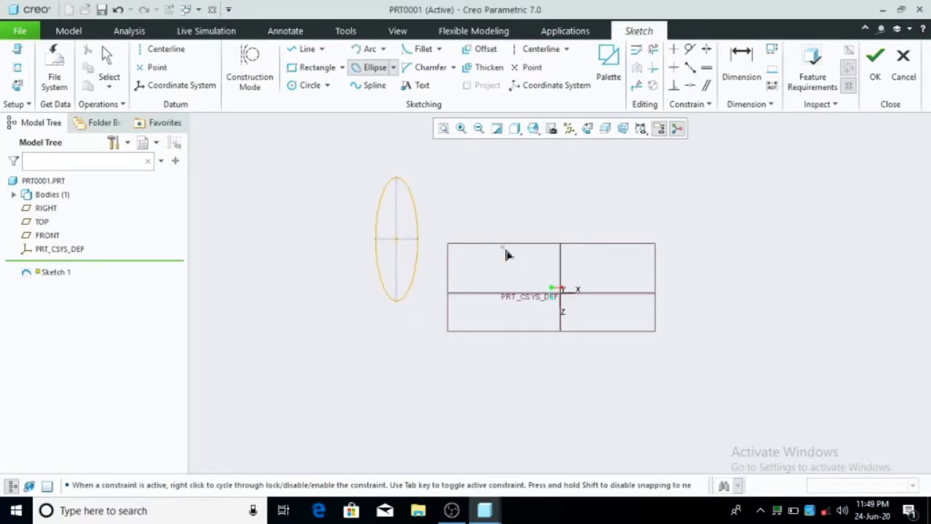
pyautogui.click(514, 217)
pyautogui.click(681, 203)
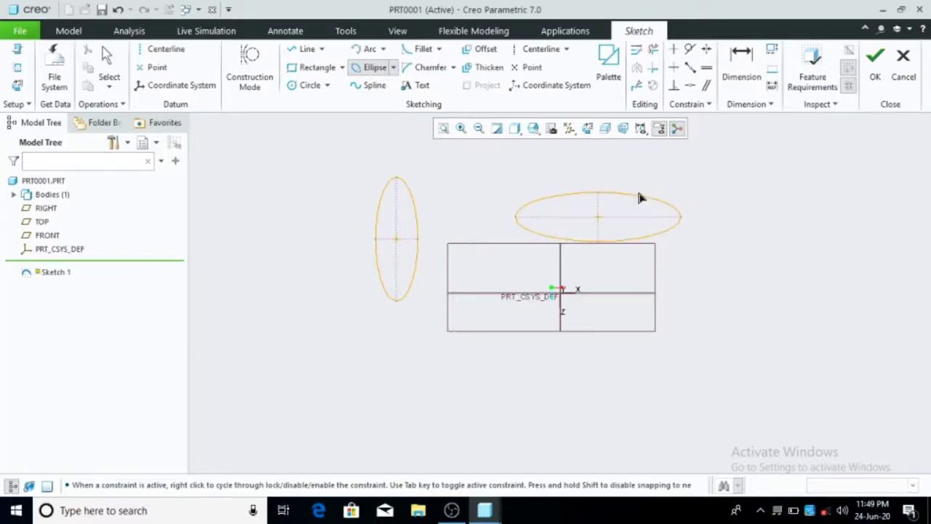
pyautogui.click(637, 191)
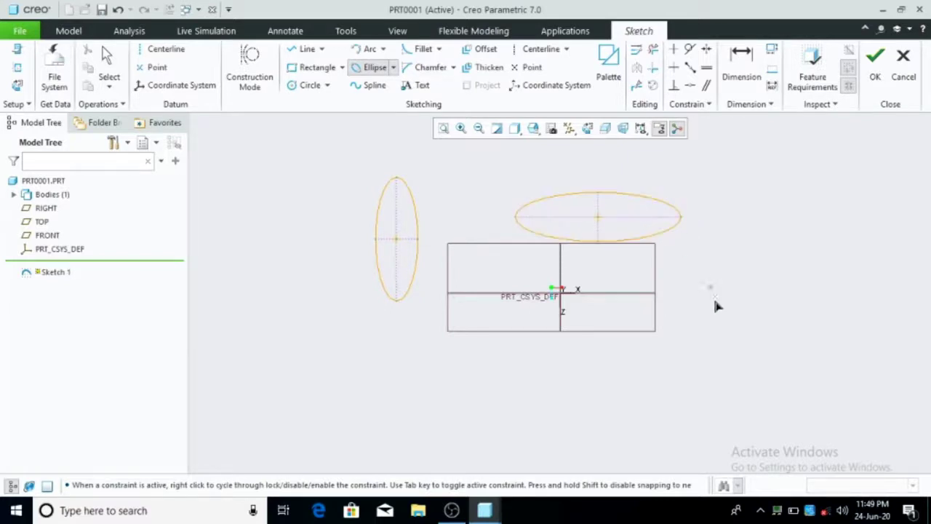
pyautogui.click(780, 249)
pyautogui.click(794, 248)
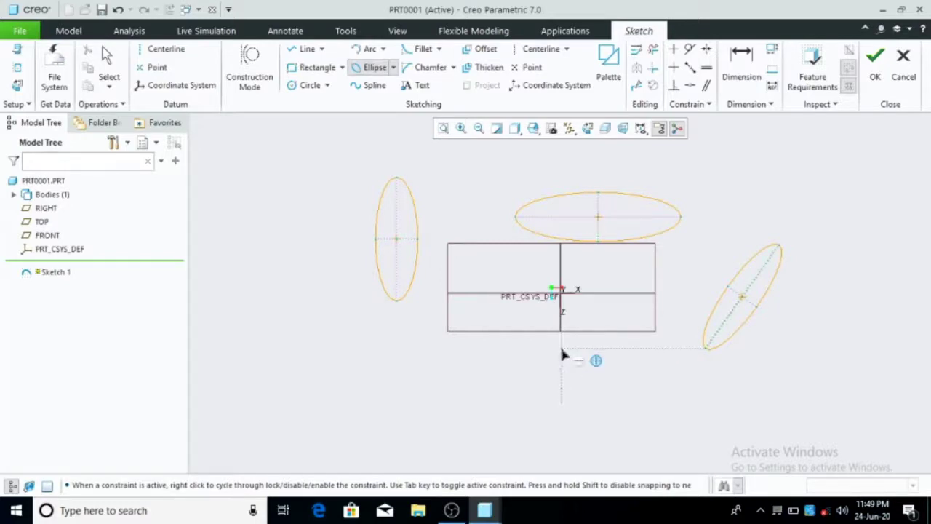
pyautogui.click(561, 368)
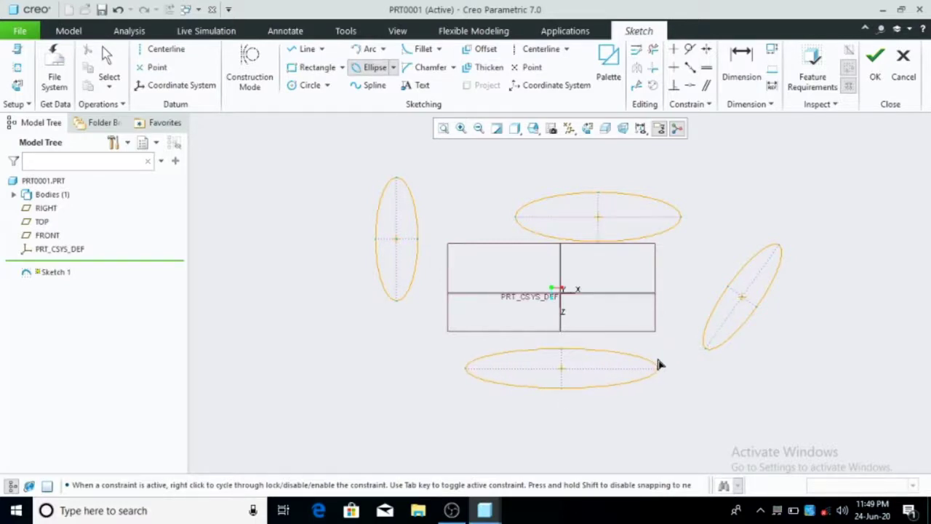
pyautogui.click(657, 359)
# - Add a small centre-and-axis ellipse at the far left of the sketch
pyautogui.click(394, 68)
pyautogui.click(393, 100)
pyautogui.click(252, 270)
pyautogui.click(306, 270)
pyautogui.click(313, 252)
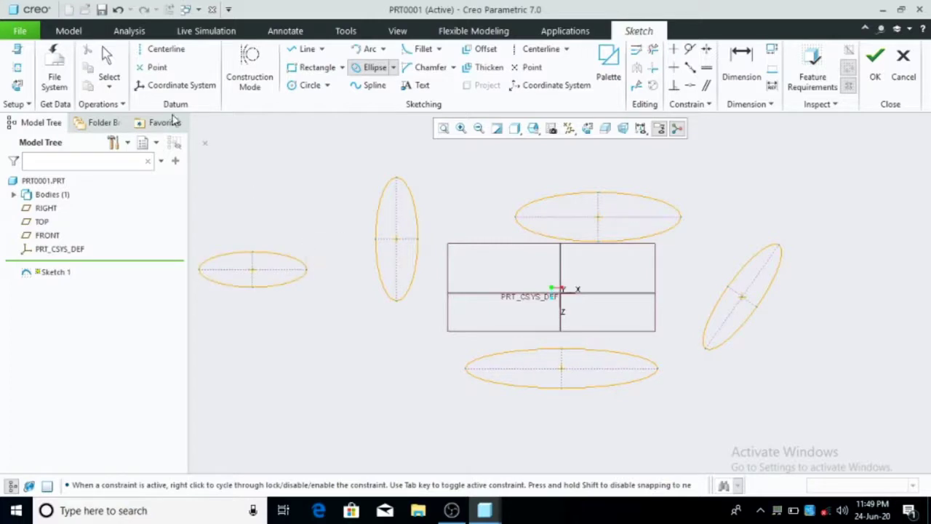
# - Change the left ellipse's 62.50 dimension to 65 and its 189.91 width to 200
pyautogui.click(107, 58)
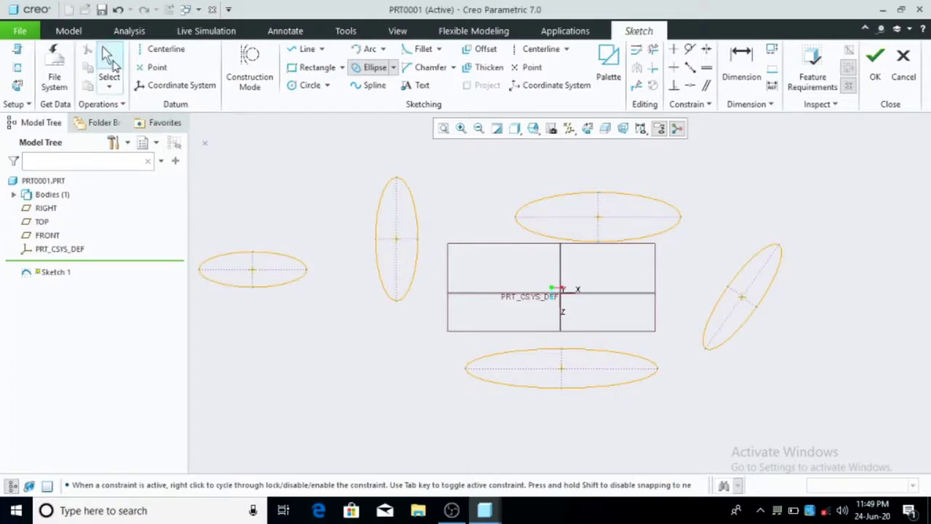
pyautogui.doubleClick(281, 271)
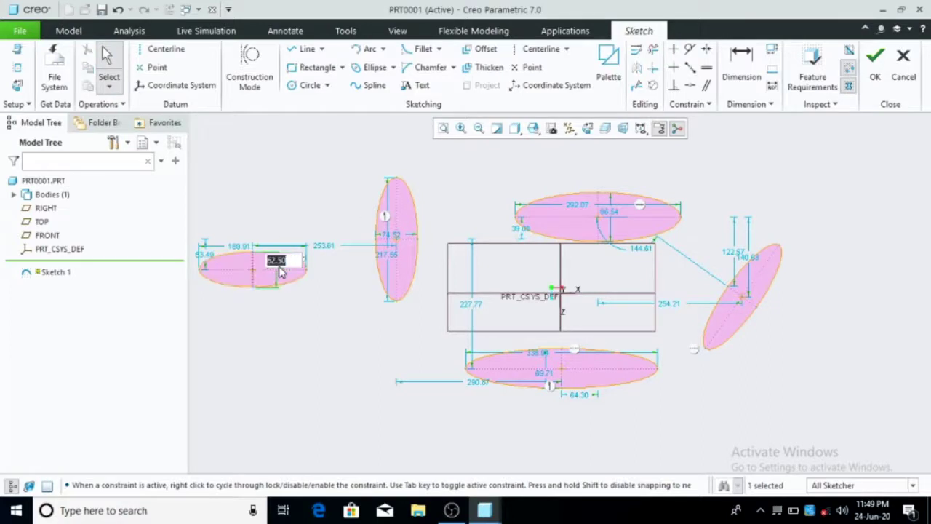
pyautogui.write('65')
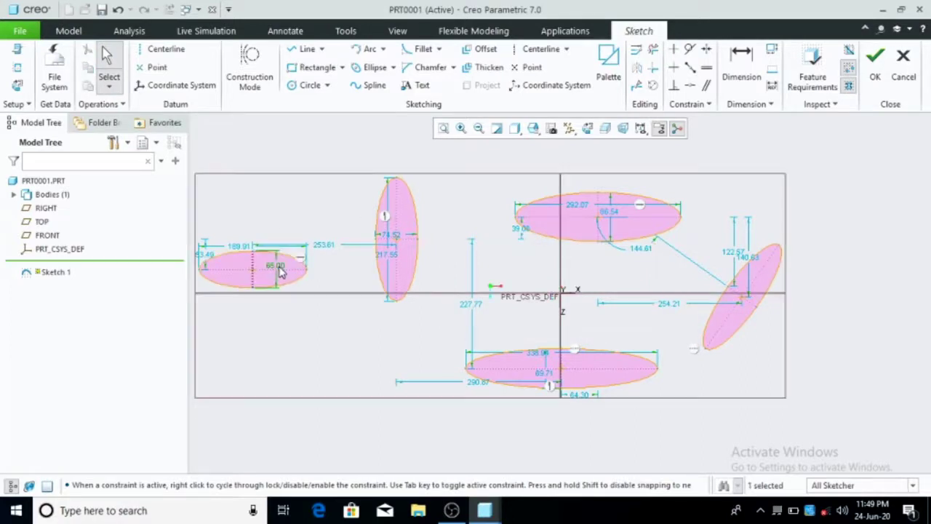
pyautogui.press('Return')
pyautogui.doubleClick(243, 250)
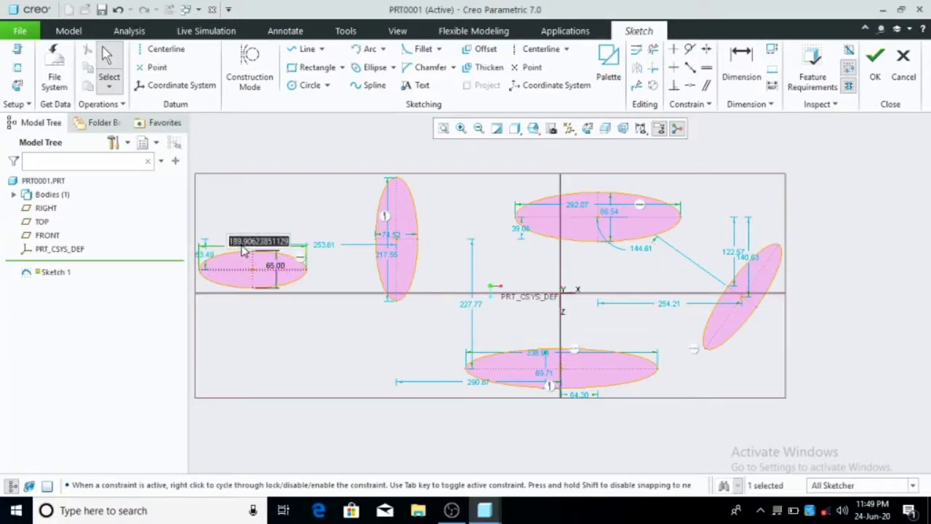
pyautogui.write('200')
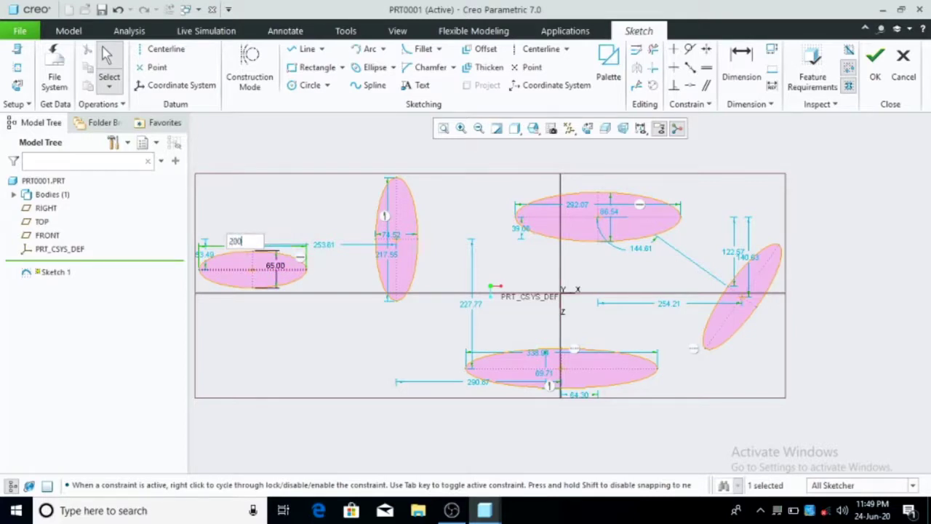
pyautogui.press('Return')
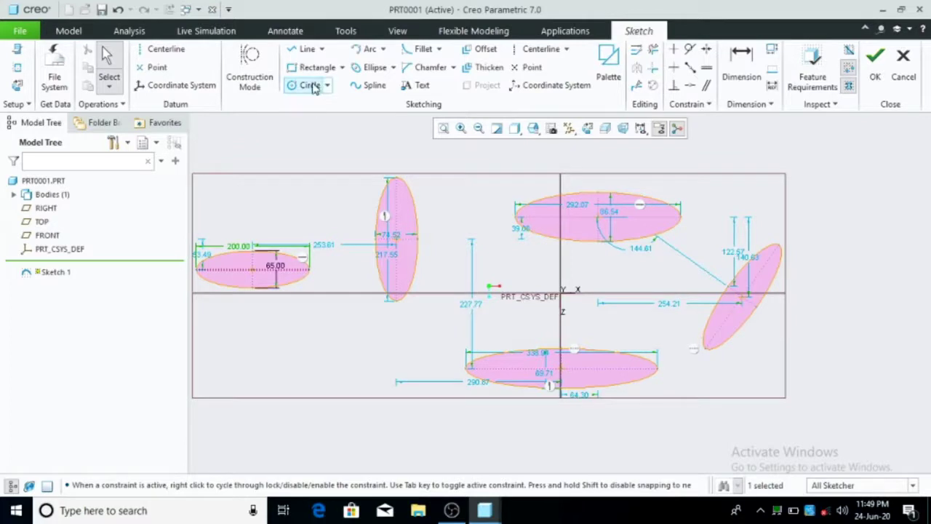
# - Add four ellipses: upright at lower left, flat near the bottom, tilted in the centre, upright upper left
pyautogui.click(374, 68)
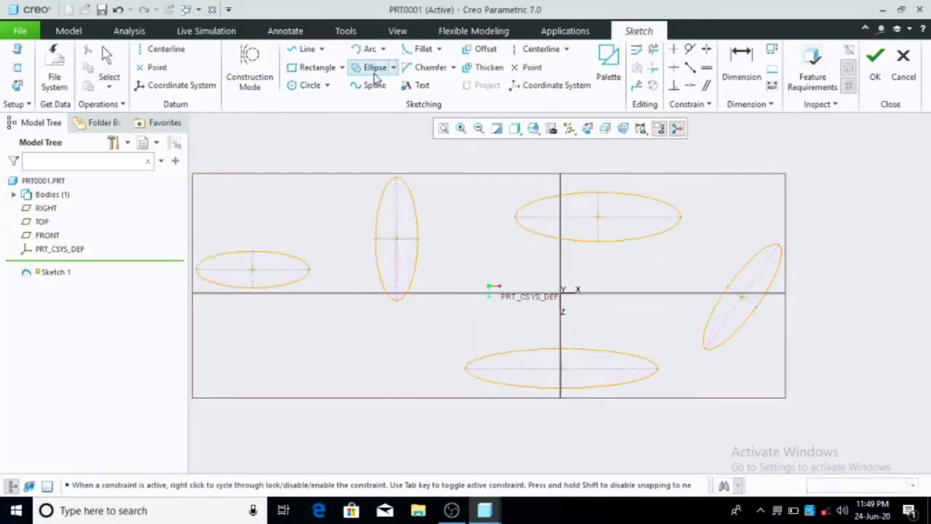
pyautogui.click(318, 380)
pyautogui.click(319, 324)
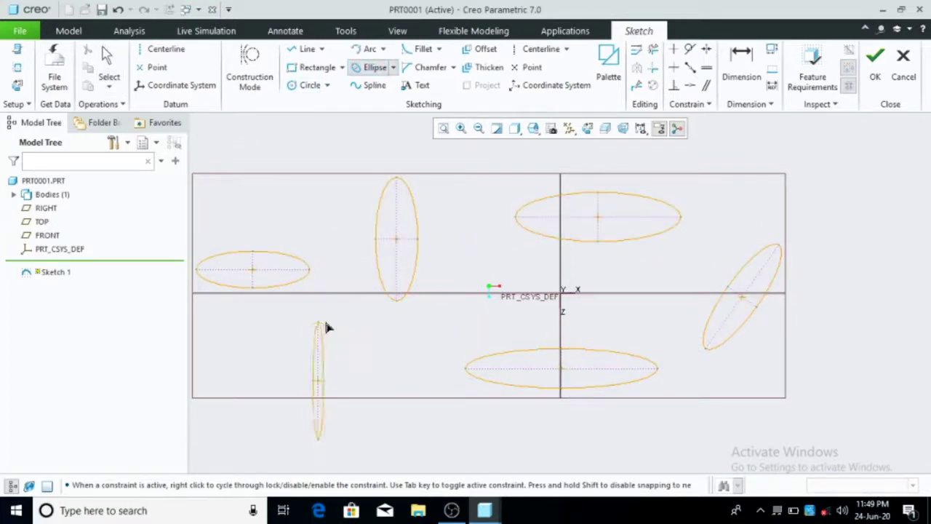
pyautogui.click(342, 320)
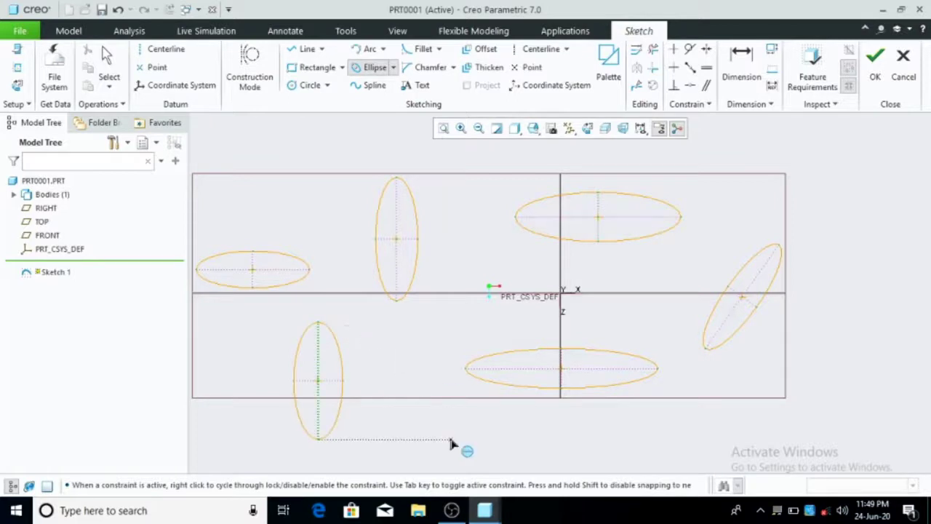
pyautogui.click(519, 438)
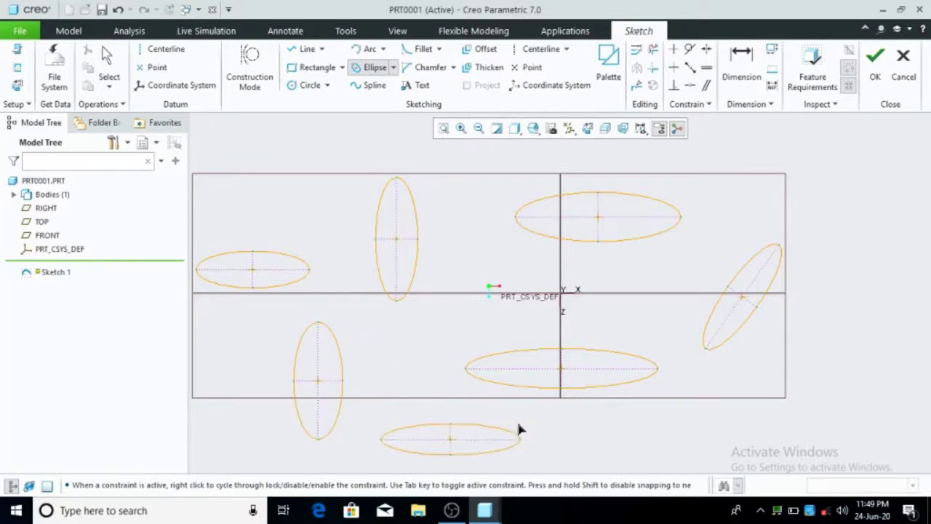
pyautogui.click(517, 420)
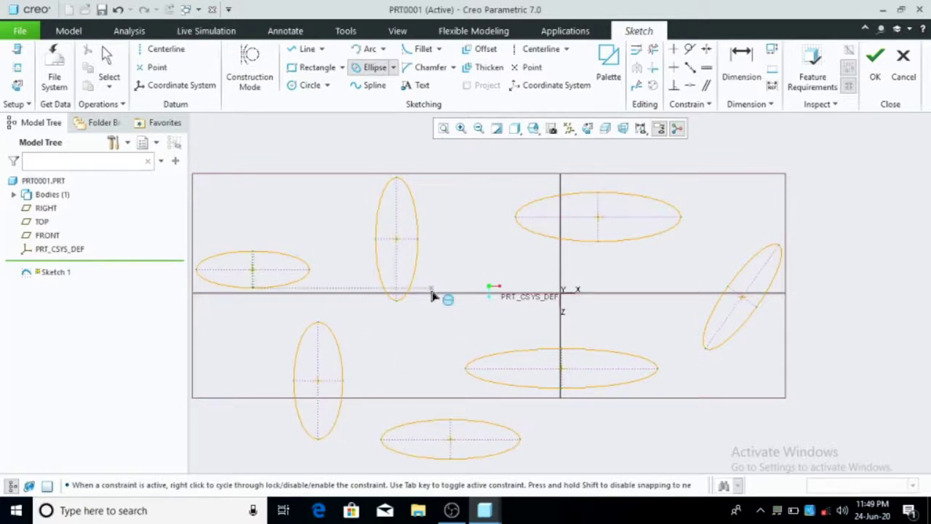
pyautogui.click(412, 345)
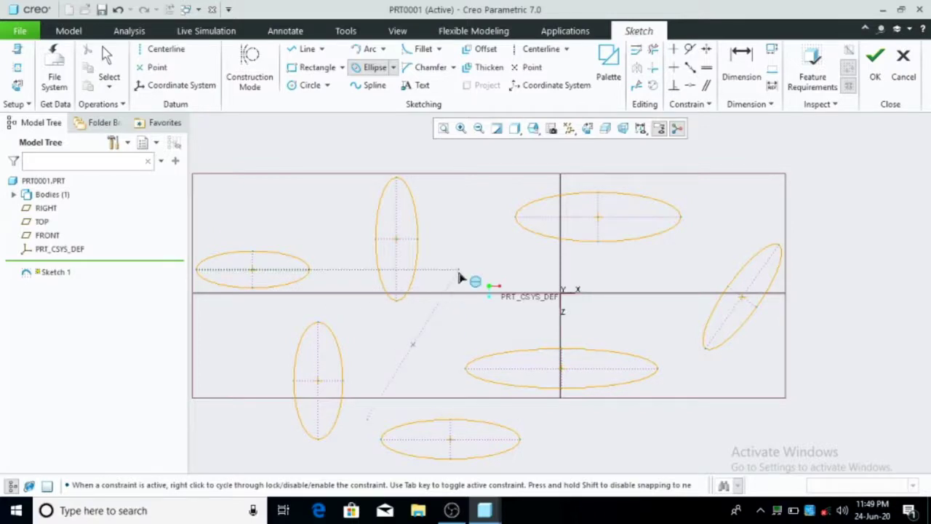
pyautogui.click(457, 267)
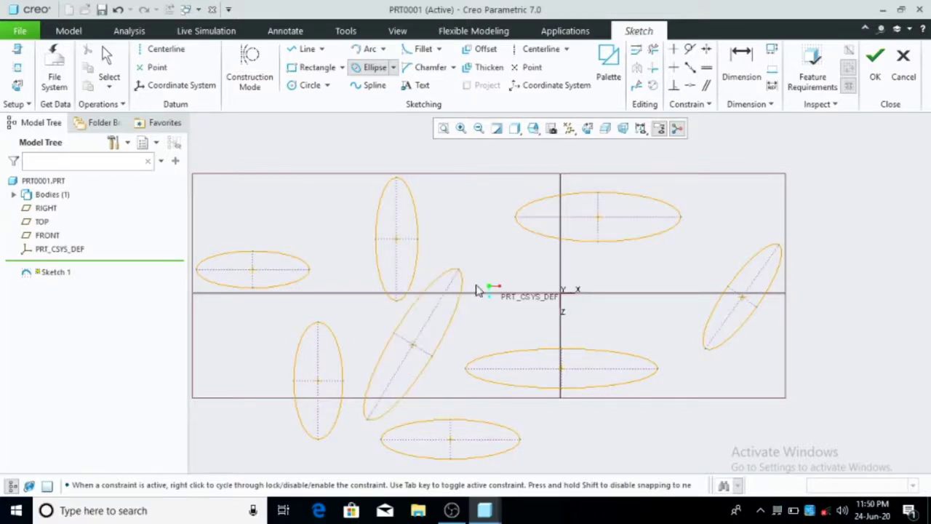
pyautogui.click(304, 219)
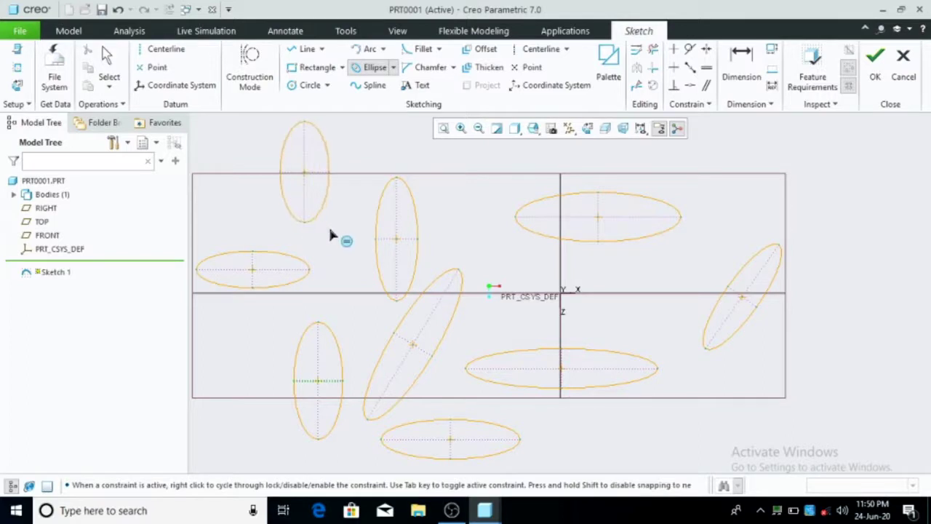
pyautogui.click(280, 189)
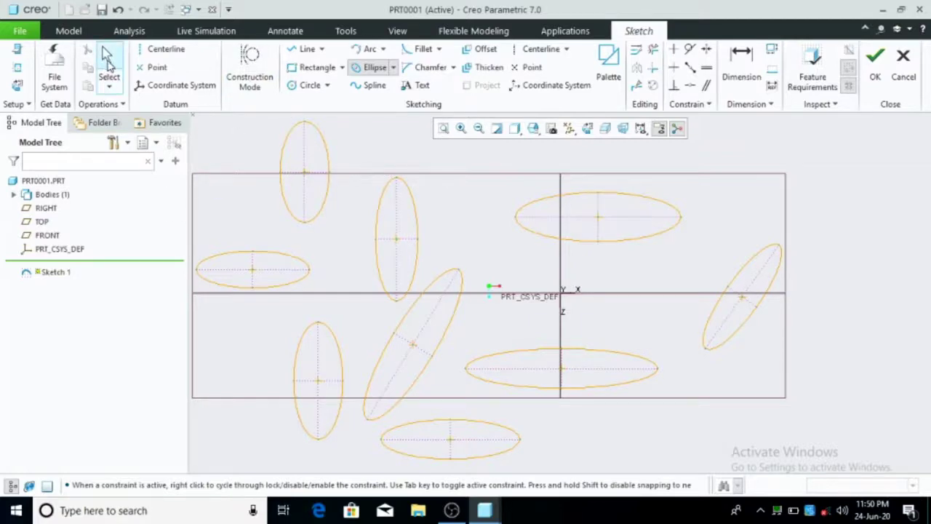
# - Delete the newest ellipses, then box-select all remaining ellipses and delete them
pyautogui.click(107, 58)
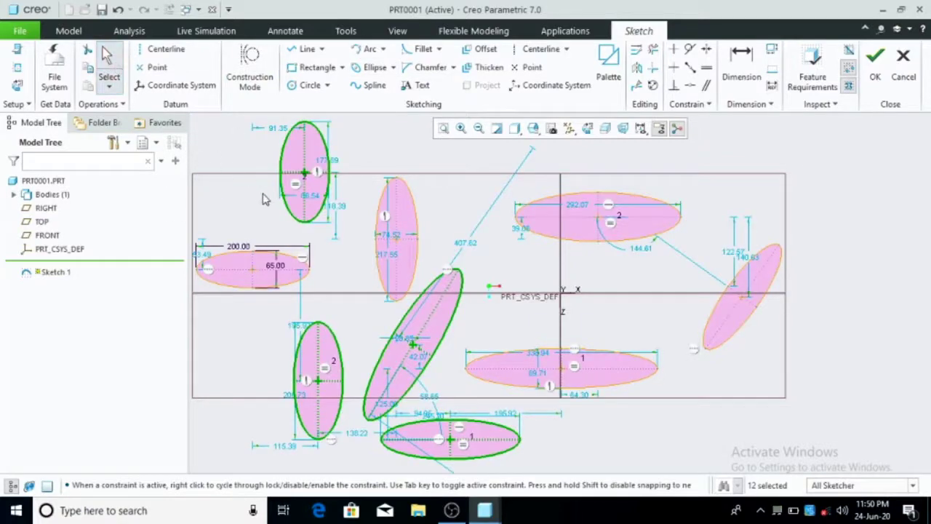
pyautogui.press('Delete')
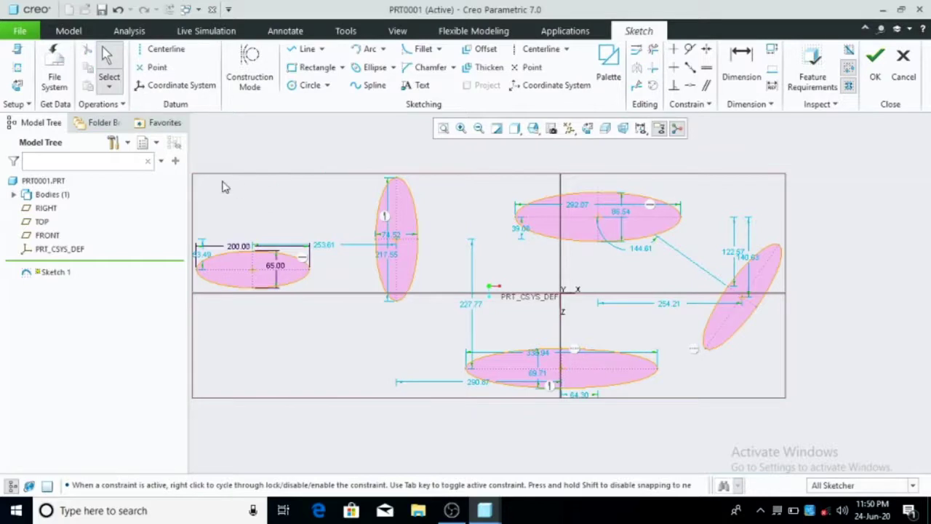
pyautogui.moveTo(191, 158)
pyautogui.mouseDown()
pyautogui.moveTo(232, 359)
pyautogui.moveTo(830, 428)
pyautogui.mouseUp()
pyautogui.press('Delete')
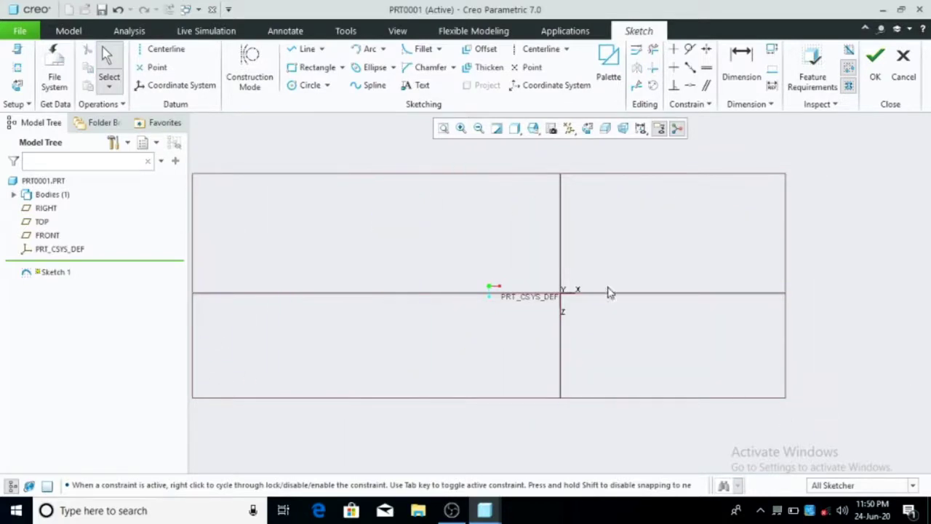
# - Draw a spline from lower left over a peak and down a trough, ending at lower right
pyautogui.click(369, 84)
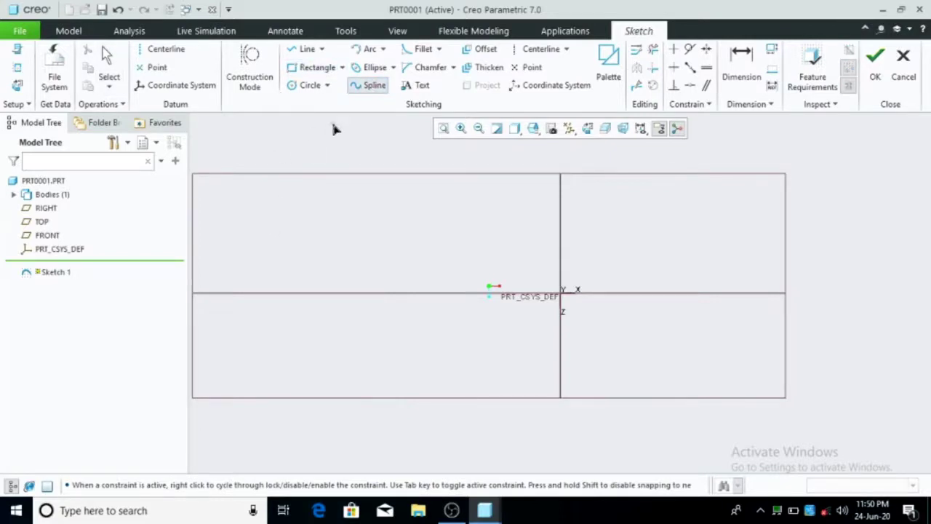
pyautogui.click(224, 338)
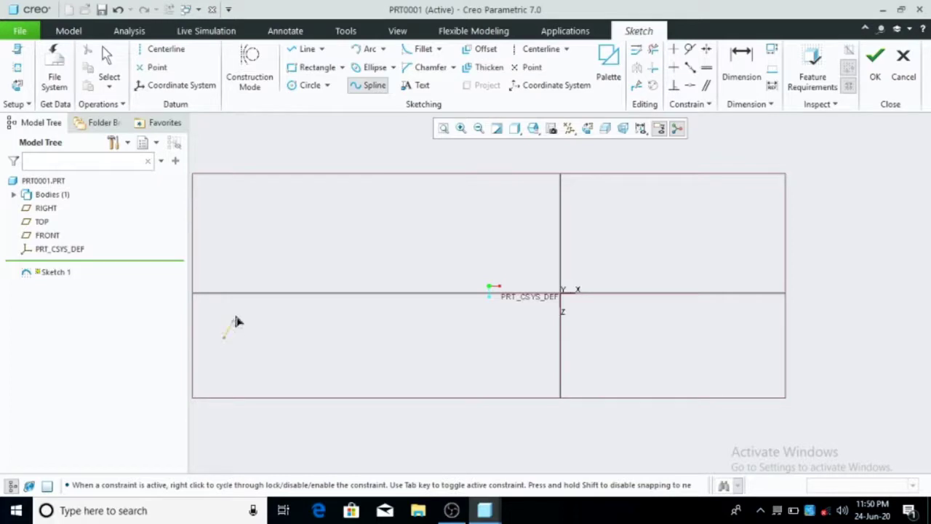
pyautogui.click(319, 213)
pyautogui.click(412, 375)
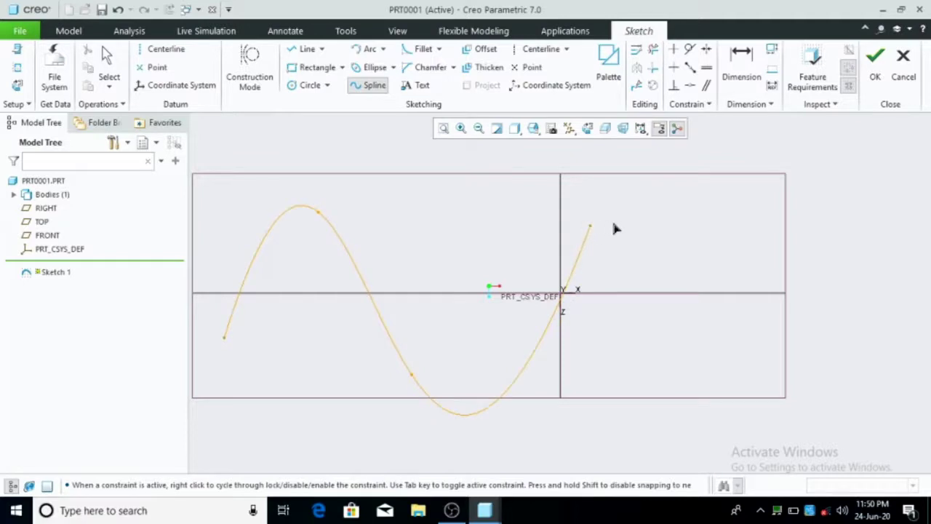
pyautogui.middleClick(681, 345)
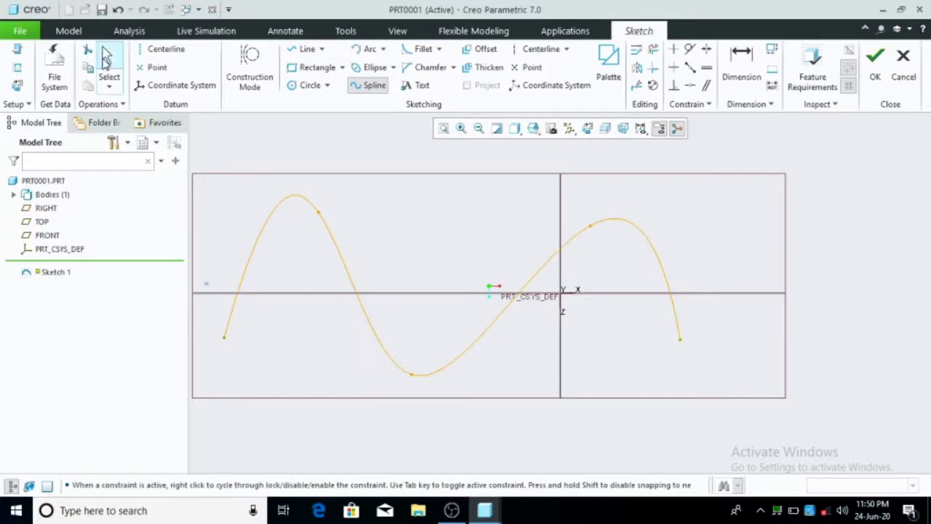
# - Set the spline's horizontal end-to-end dimension to 800 and re-confirm the small dimension near the trough
pyautogui.click(106, 58)
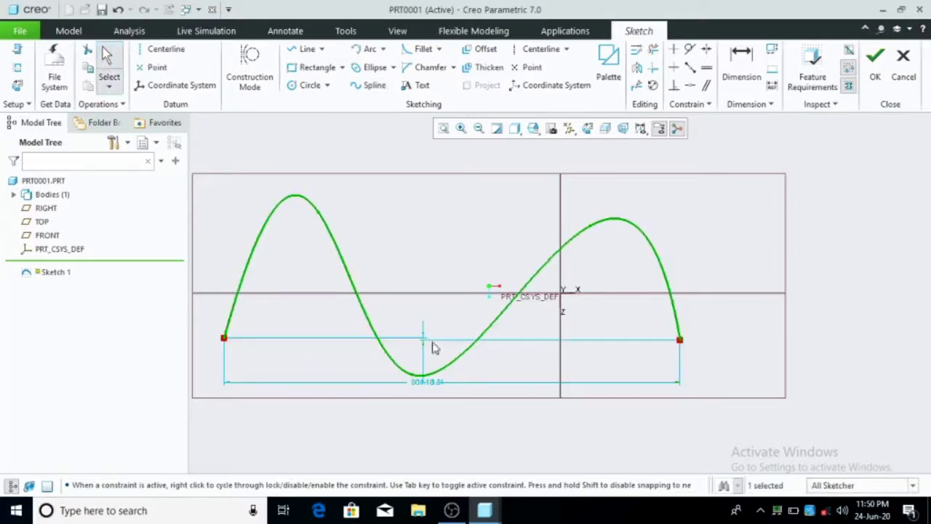
pyautogui.click(429, 389)
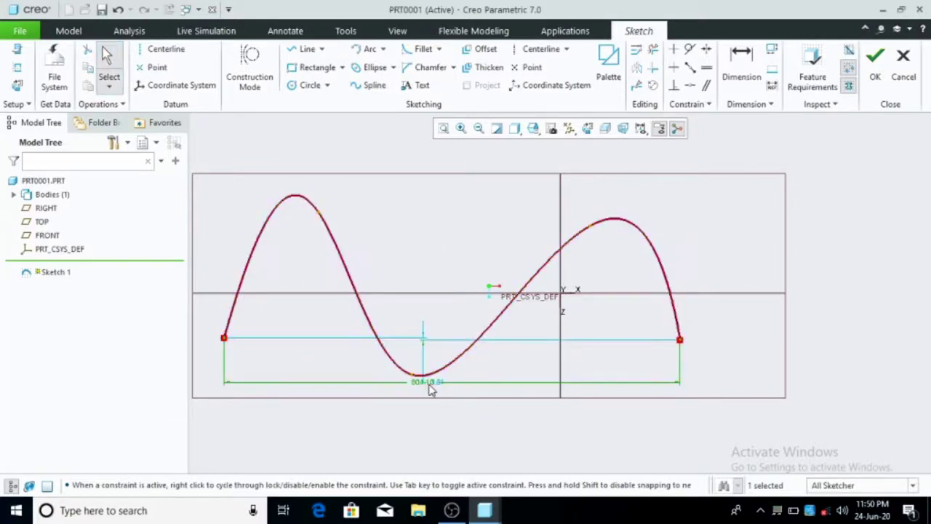
pyautogui.doubleClick(424, 383)
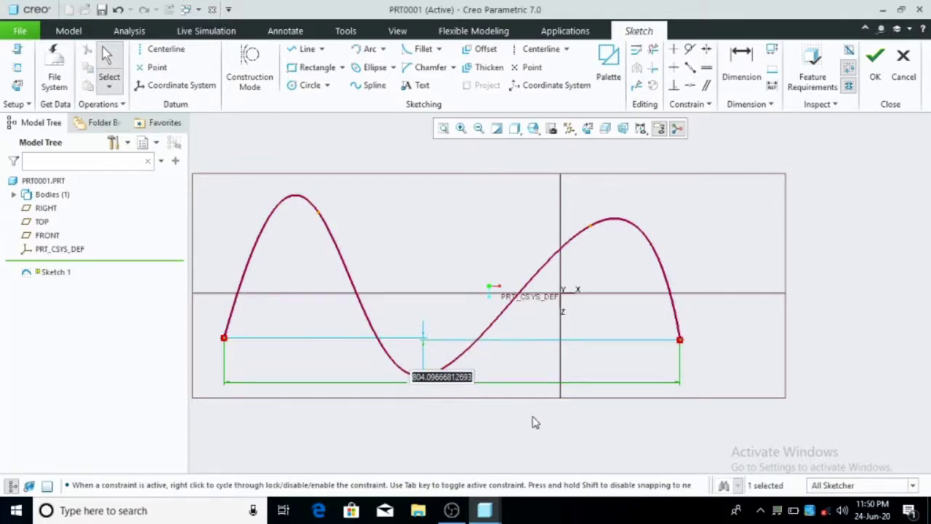
pyautogui.write('800')
pyautogui.press('Return')
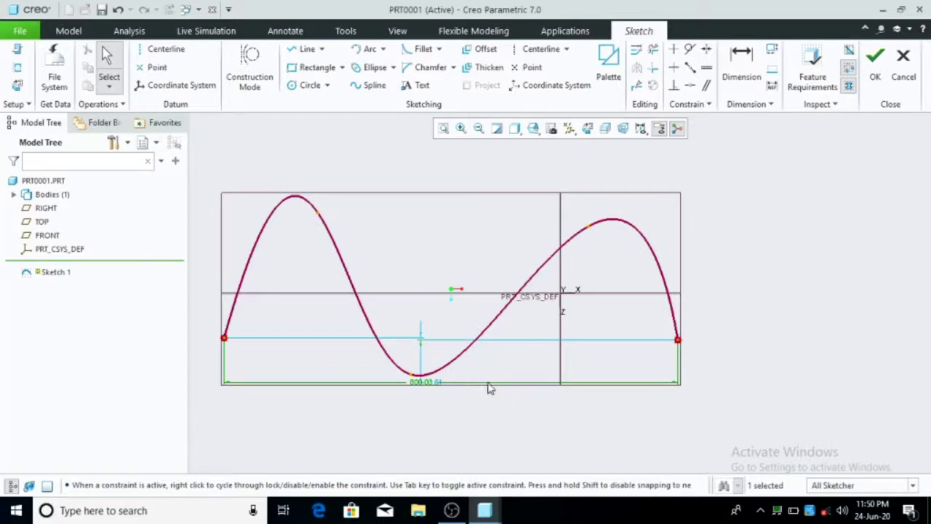
pyautogui.doubleClick(439, 387)
pyautogui.press('Return')
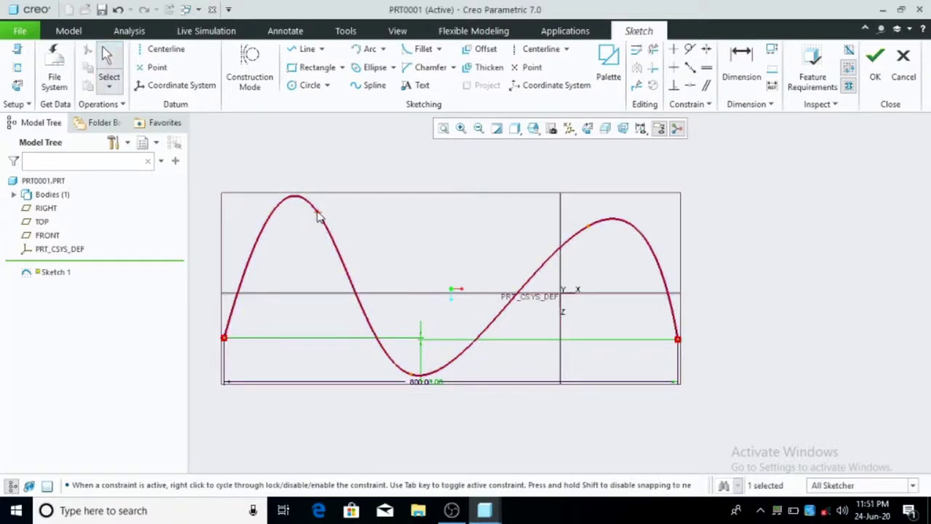
# - Drag the spline's points to raise the right hump, deepen the middle dip, and shift it lower-left
pyautogui.moveTo(317, 216); pyautogui.dragTo(327, 214)
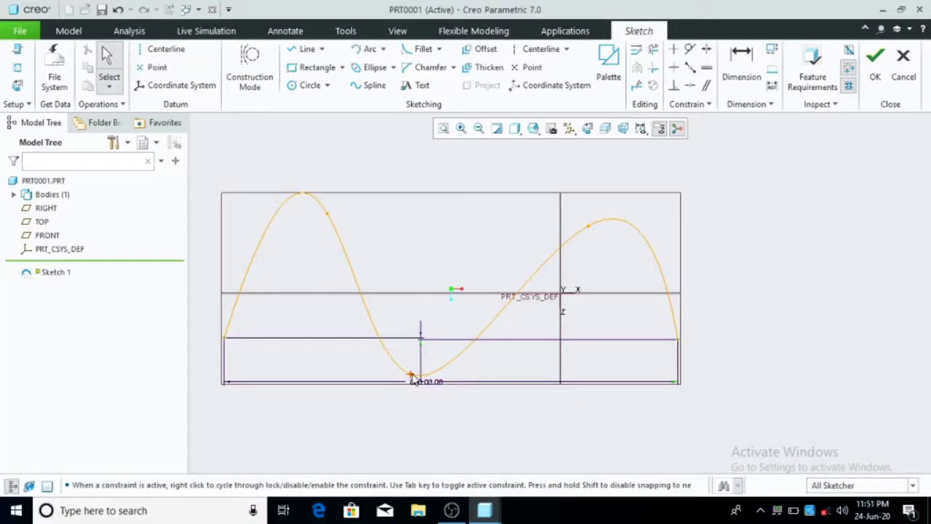
pyautogui.moveTo(411, 377); pyautogui.dragTo(429, 246)
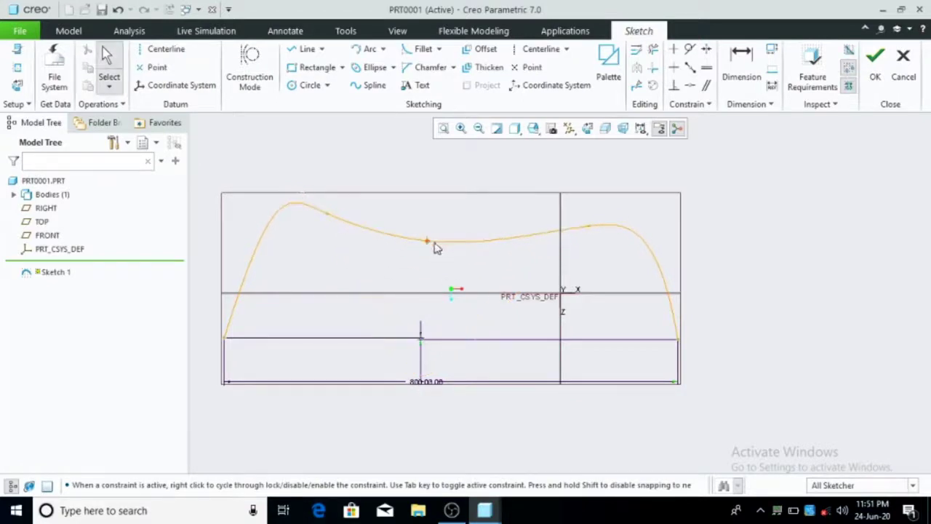
pyautogui.moveTo(587, 228); pyautogui.dragTo(589, 181)
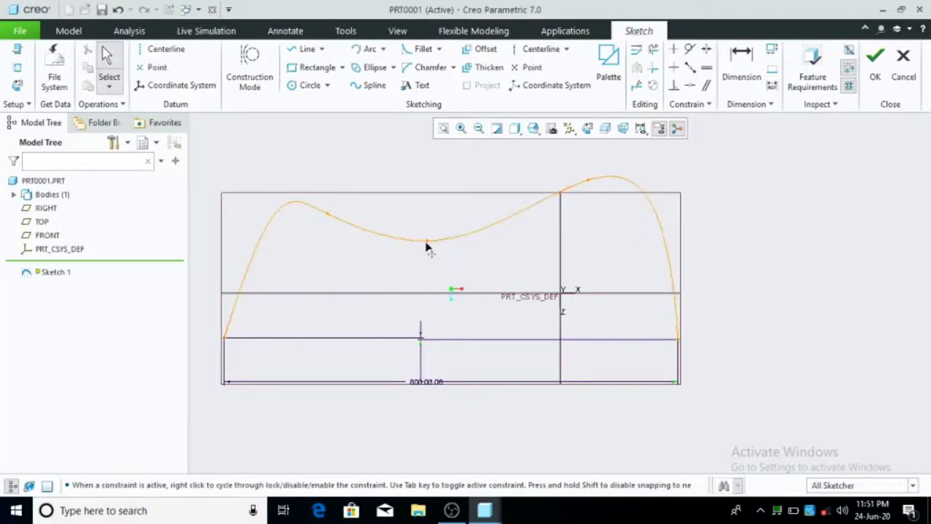
pyautogui.moveTo(426, 246); pyautogui.dragTo(435, 298)
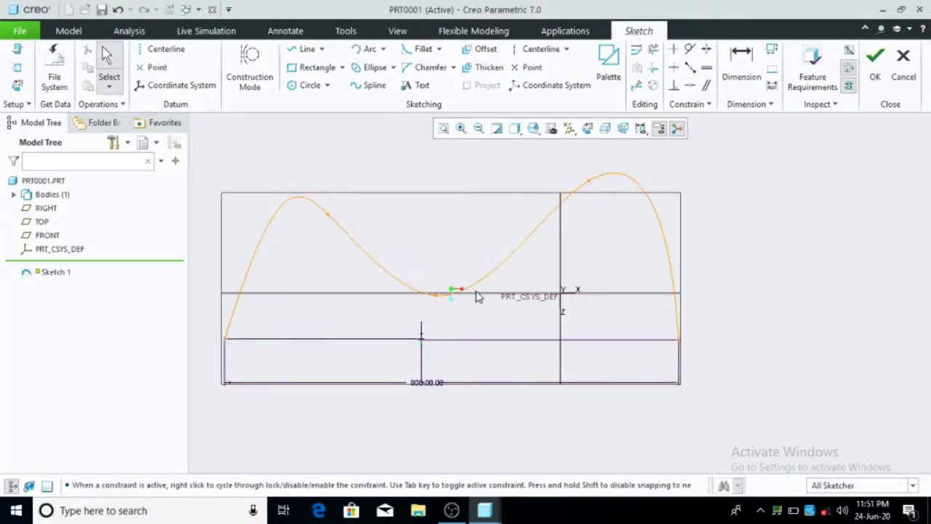
pyautogui.moveTo(490, 276); pyautogui.dragTo(483, 290)
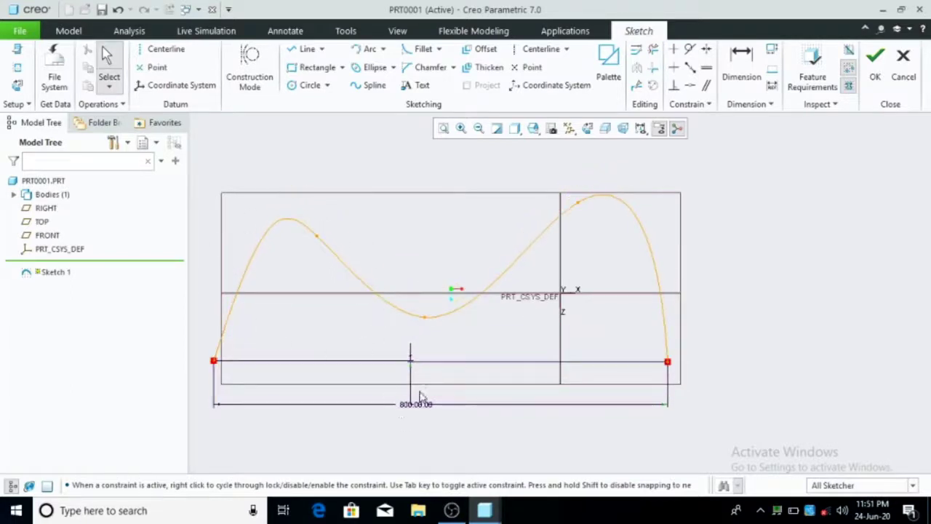
# - Reopen the spline for editing and display its control polygon around the two-peak wave
pyautogui.doubleClick(370, 293)
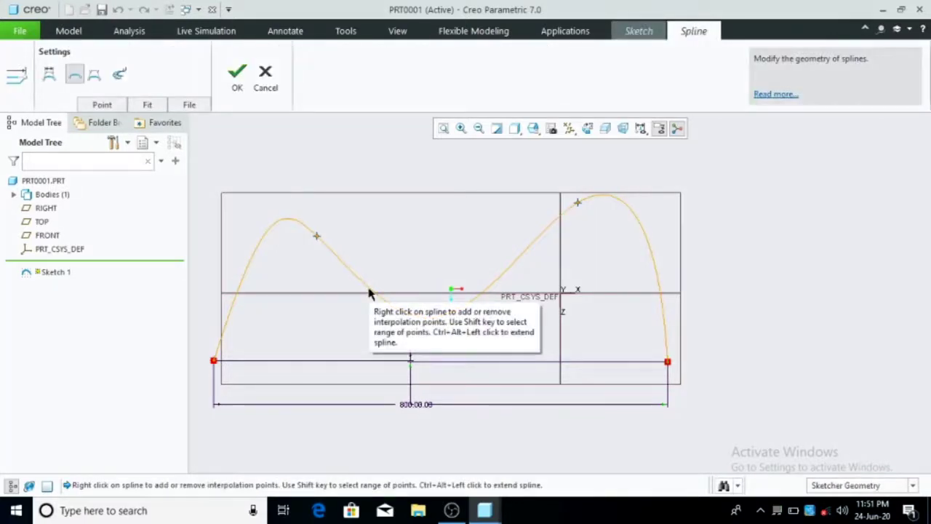
pyautogui.click(267, 79)
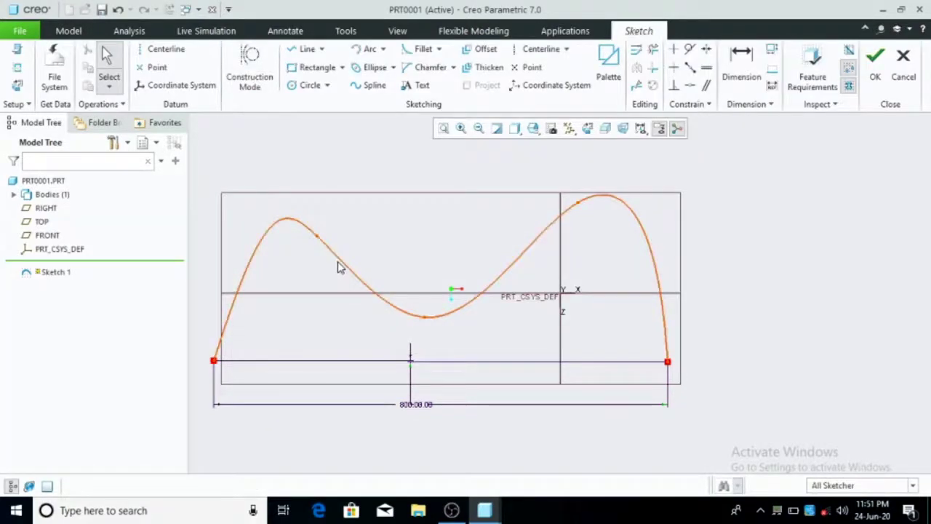
pyautogui.doubleClick(339, 263)
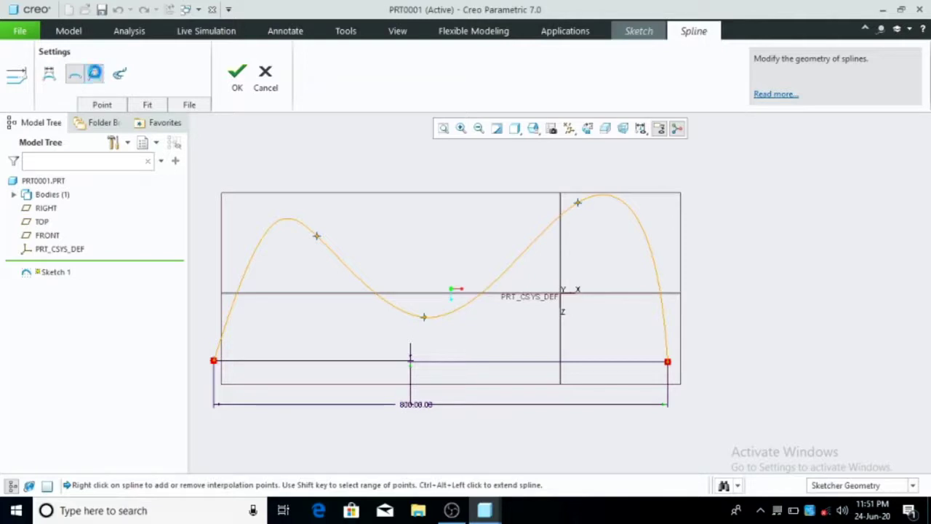
pyautogui.click(94, 74)
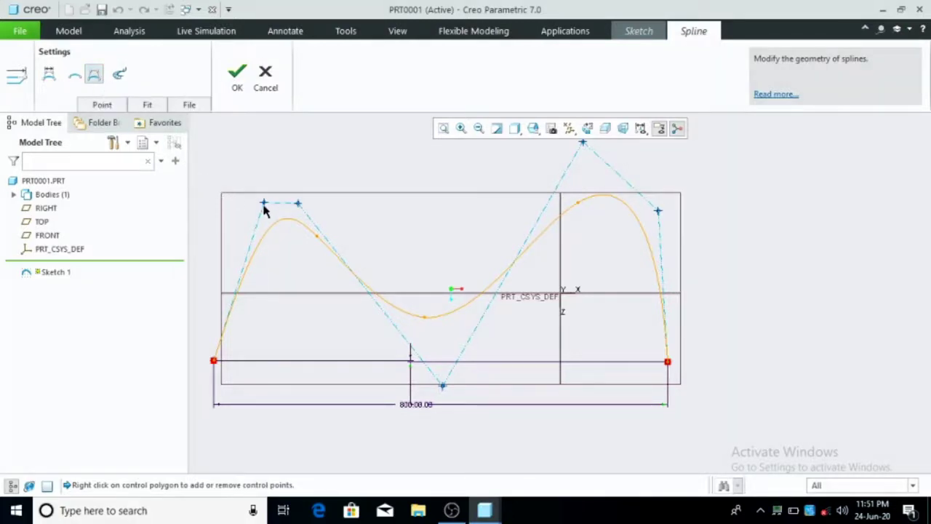
# - Drag six control-polygon vertices to raise the left hump and make the right hump lower and wider
pyautogui.moveTo(264, 204); pyautogui.dragTo(244, 176)
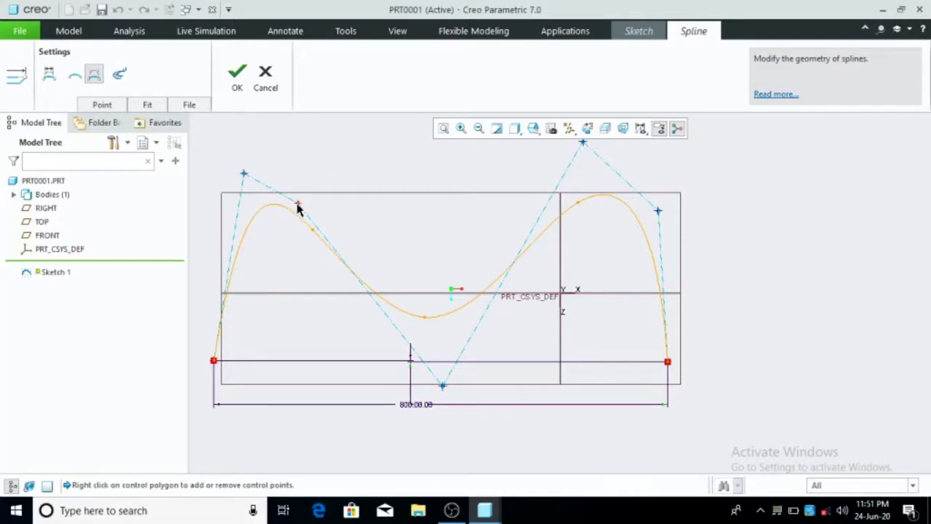
pyautogui.moveTo(298, 205); pyautogui.dragTo(350, 166)
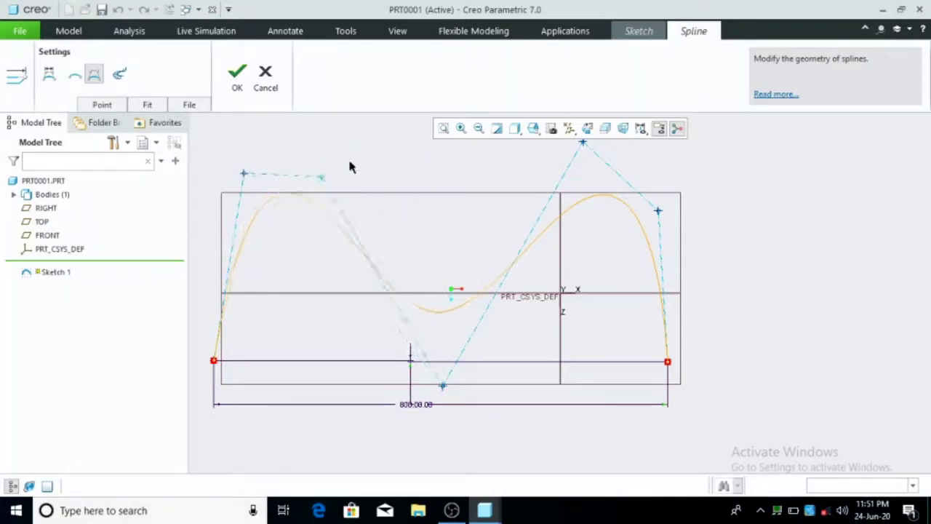
pyautogui.moveTo(350, 167); pyautogui.dragTo(333, 166)
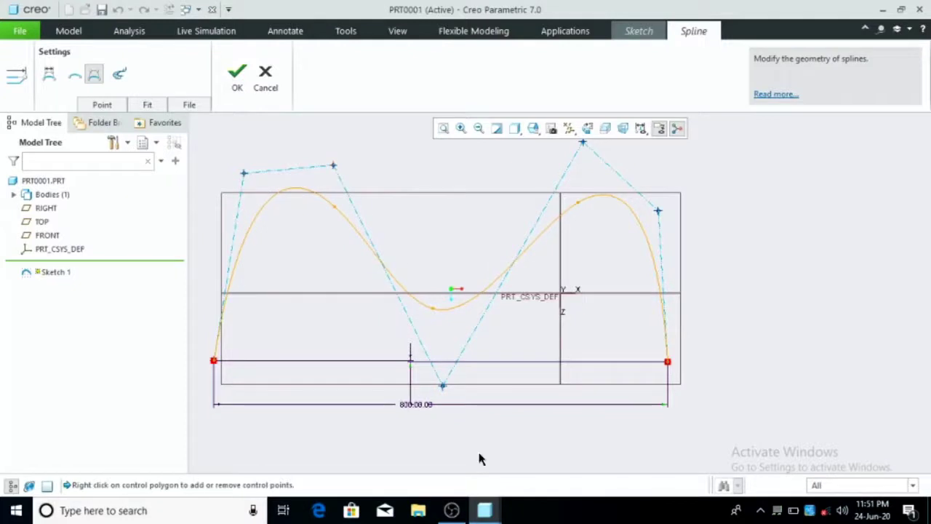
pyautogui.moveTo(442, 386); pyautogui.dragTo(442, 412)
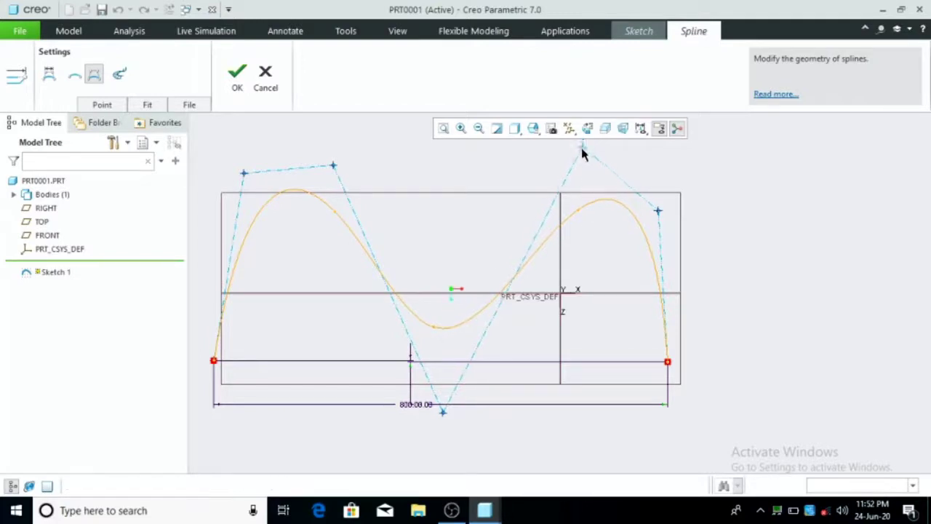
pyautogui.moveTo(584, 145); pyautogui.dragTo(550, 188)
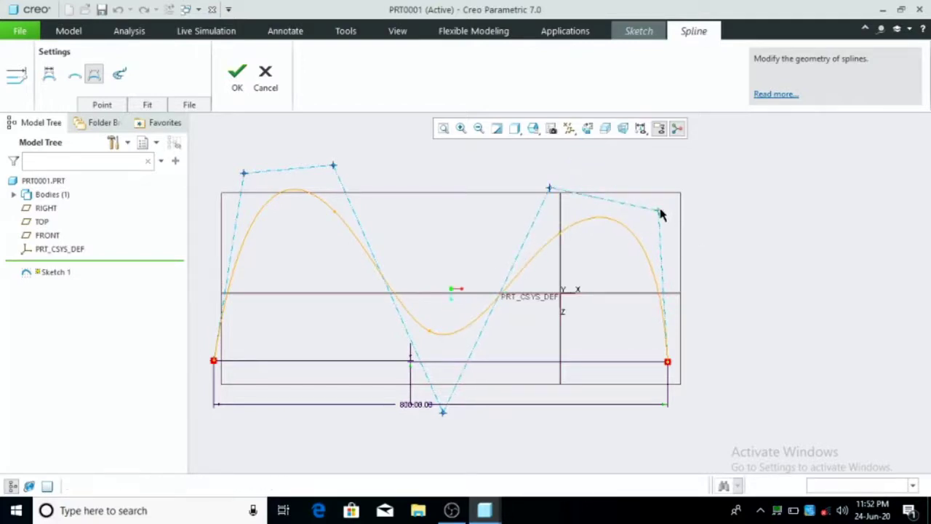
pyautogui.moveTo(659, 211); pyautogui.dragTo(695, 252)
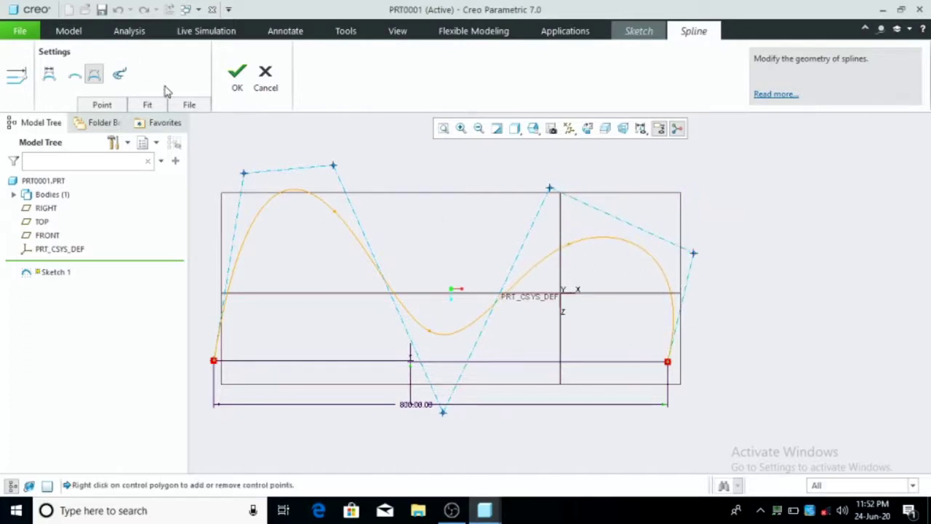
pyautogui.click(56, 75)
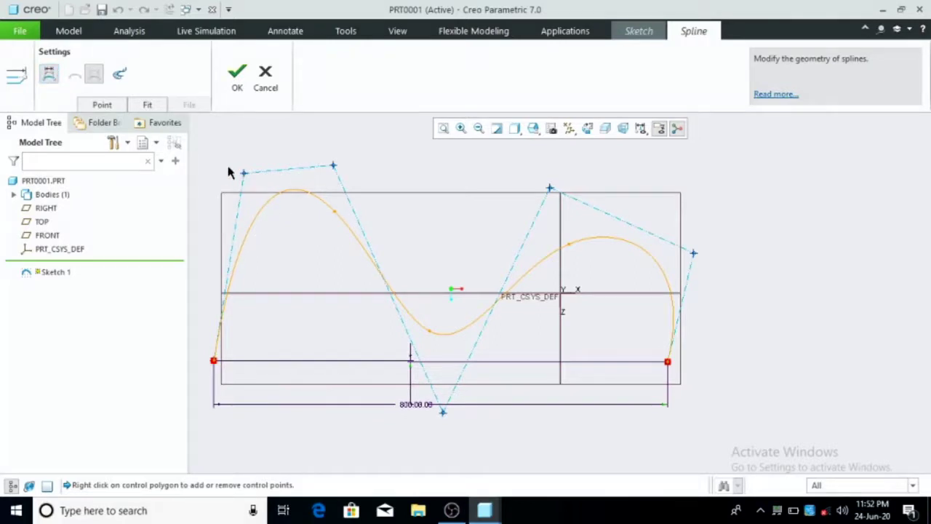
pyautogui.click(50, 74)
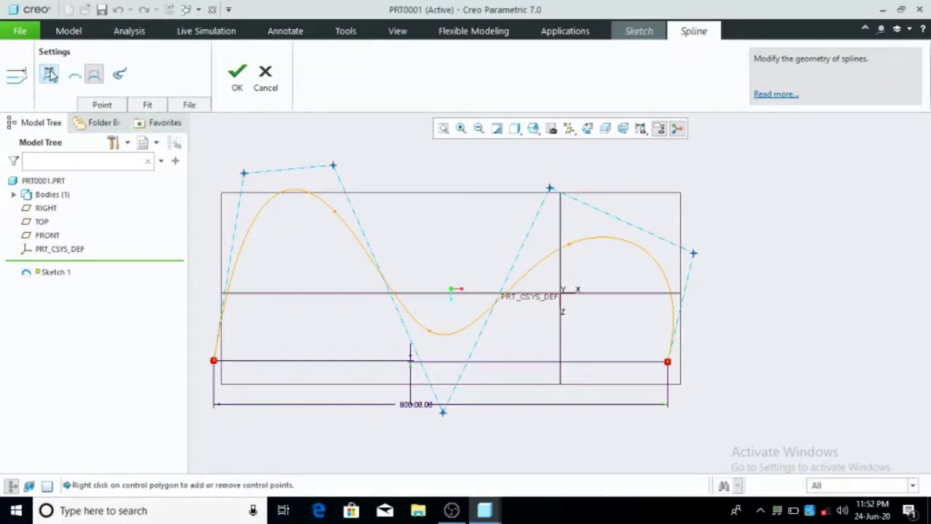
# - Accept the reshaped spline, then redefine it by its control polygon so dimensions like 158.11 appear
pyautogui.click(234, 77)
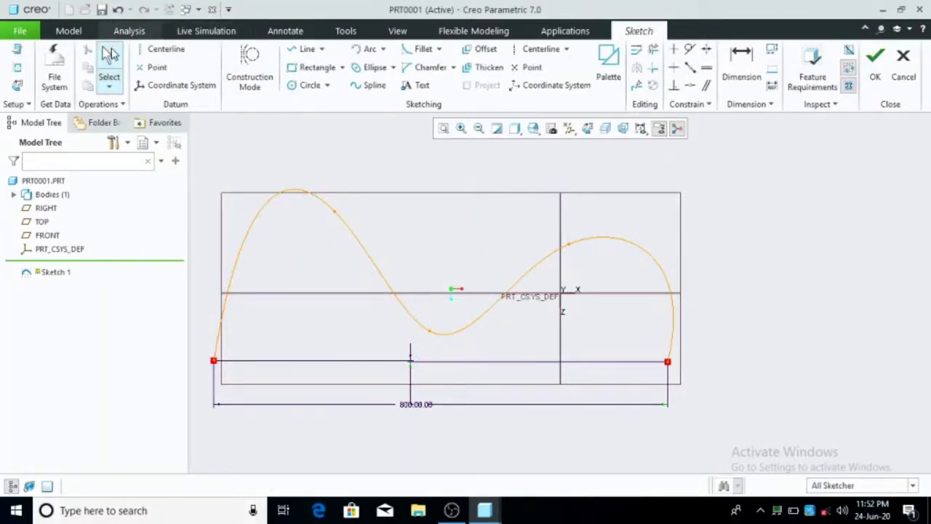
pyautogui.doubleClick(288, 195)
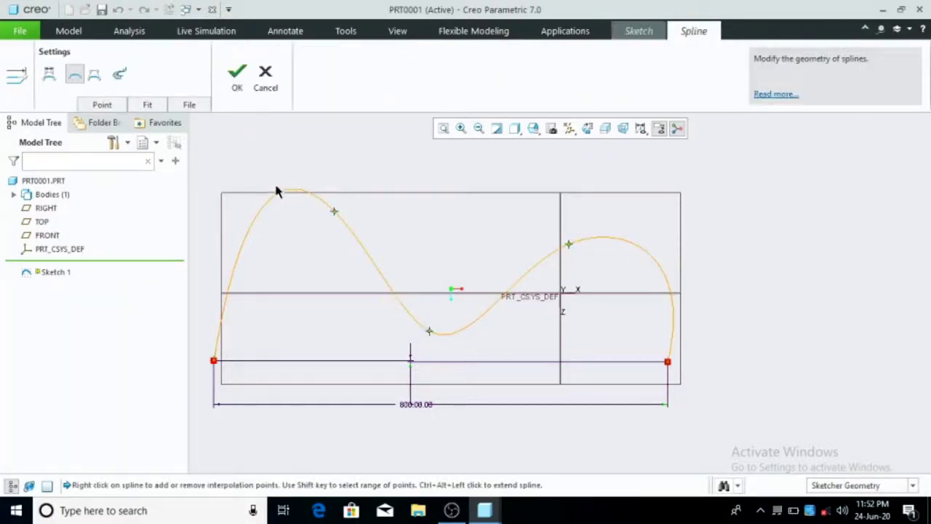
pyautogui.click(48, 76)
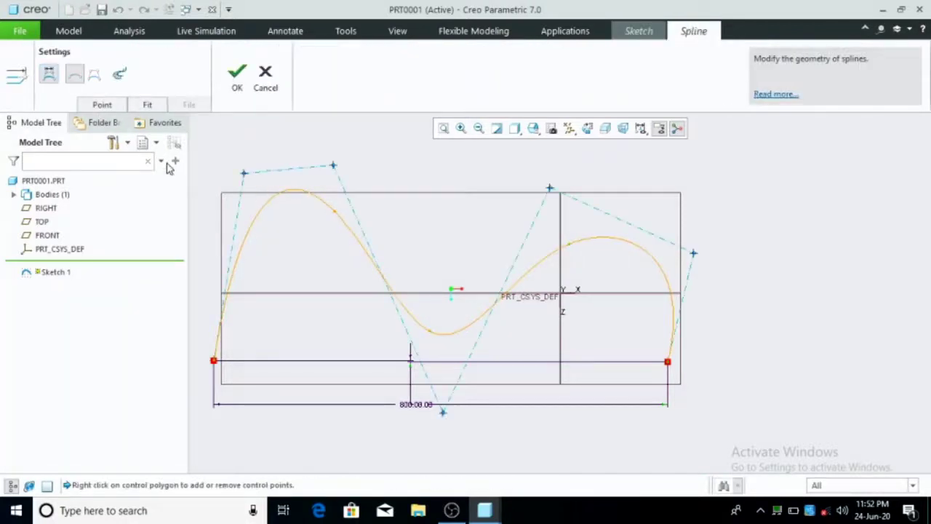
pyautogui.click(236, 79)
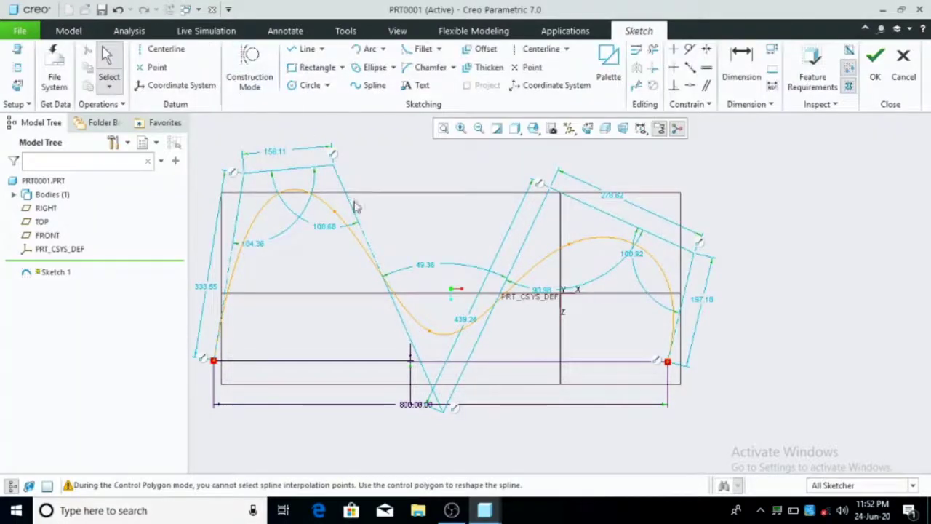
# - Change the control polygon edge lengths from 158.11 to 160 and 333.55 to 300
pyautogui.doubleClick(275, 154)
pyautogui.write('16')
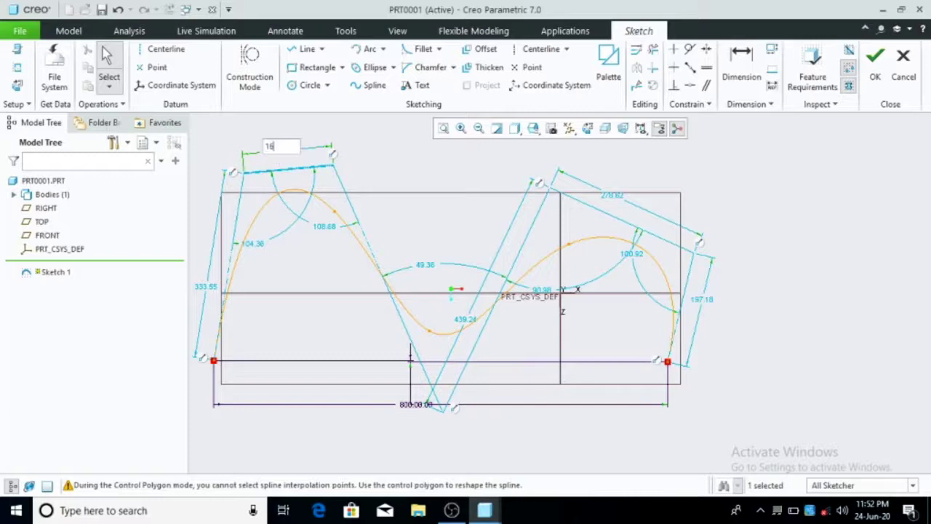
pyautogui.write('0')
pyautogui.press('Return')
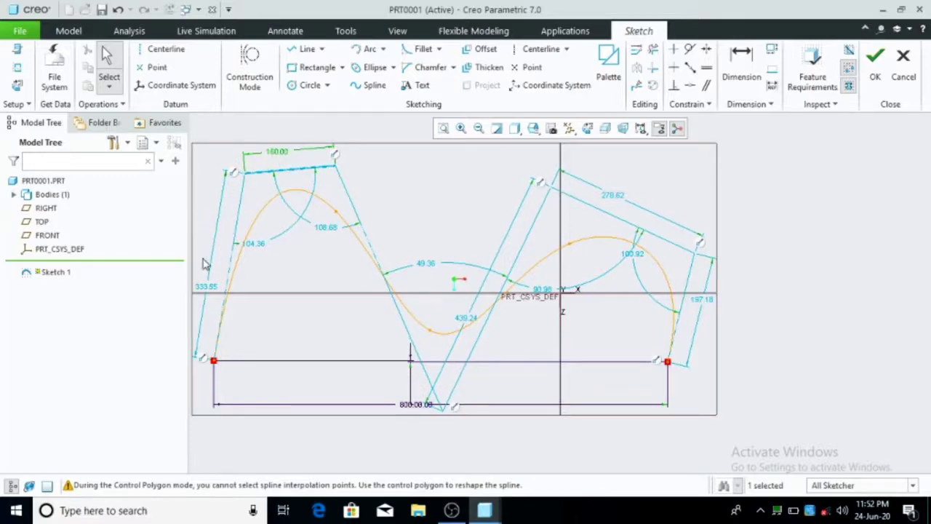
pyautogui.doubleClick(203, 289)
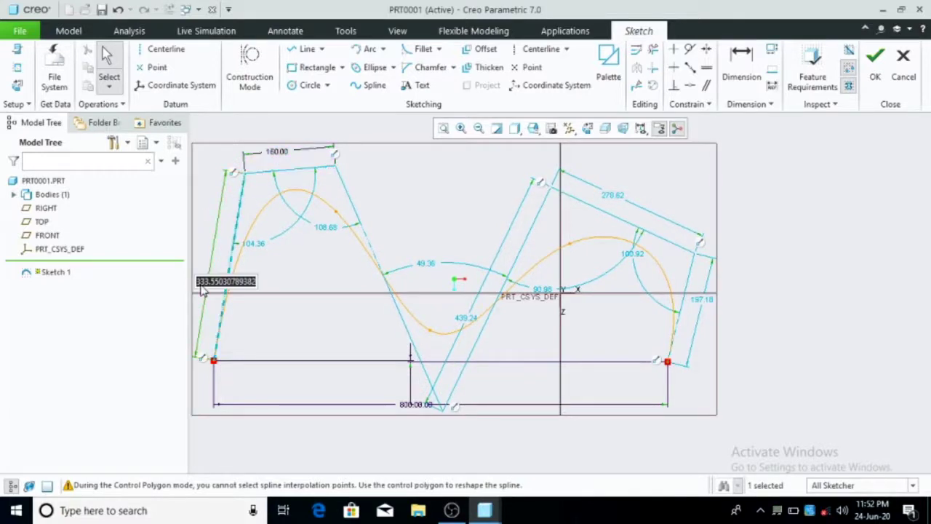
pyautogui.write('300')
pyautogui.press('Return')
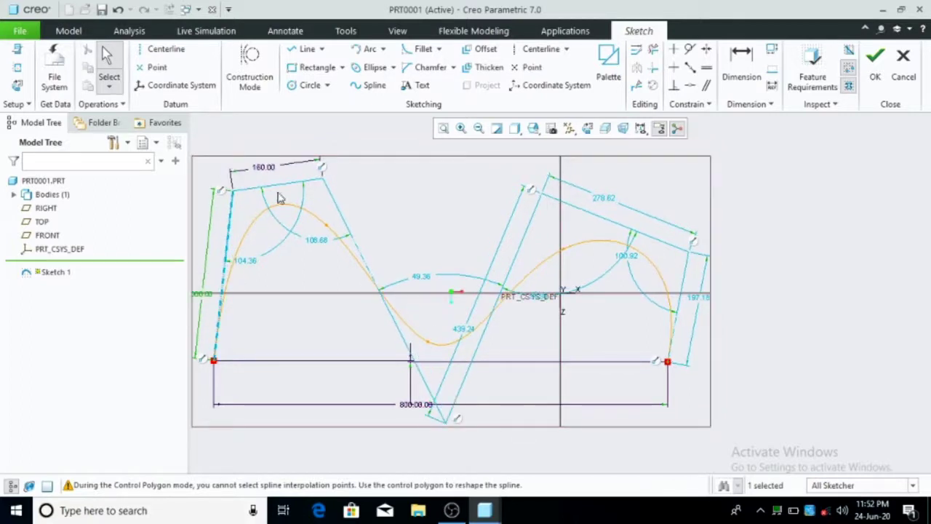
pyautogui.click(256, 170)
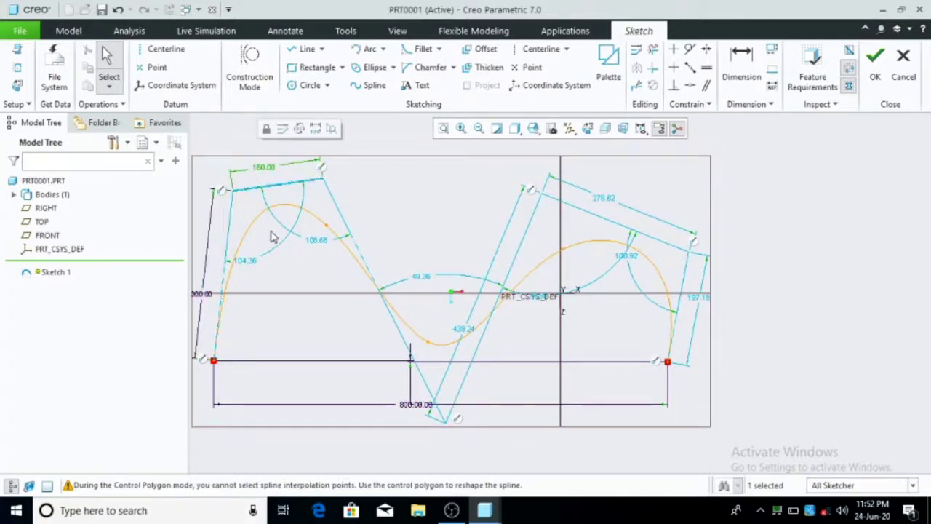
# - Change the polygon's lower-left angle from 104.36 to 120 and select the spline
pyautogui.doubleClick(250, 270)
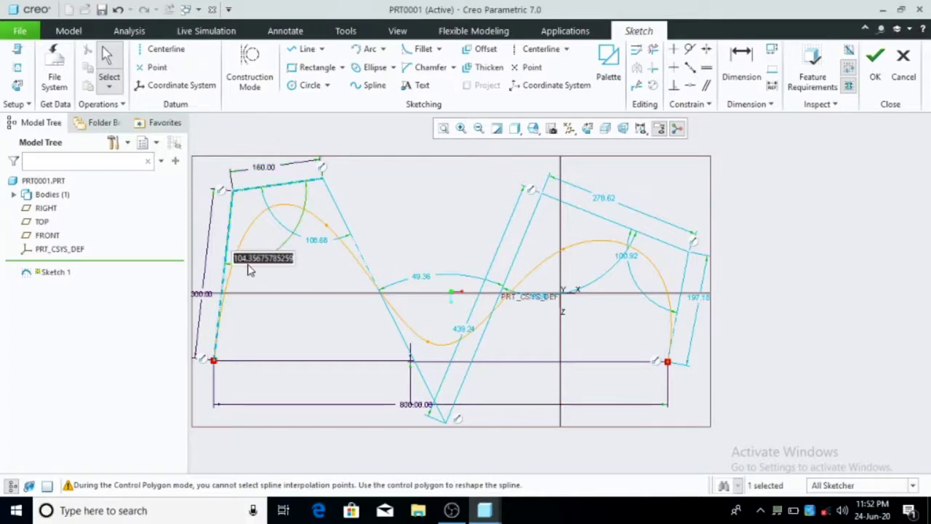
pyautogui.write('120')
pyautogui.press('Return')
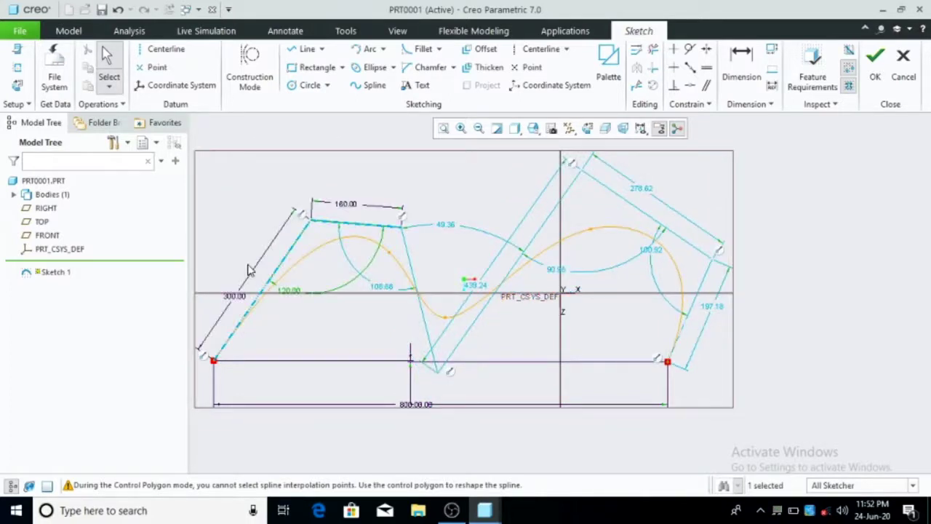
pyautogui.click(297, 293)
pyautogui.click(411, 286)
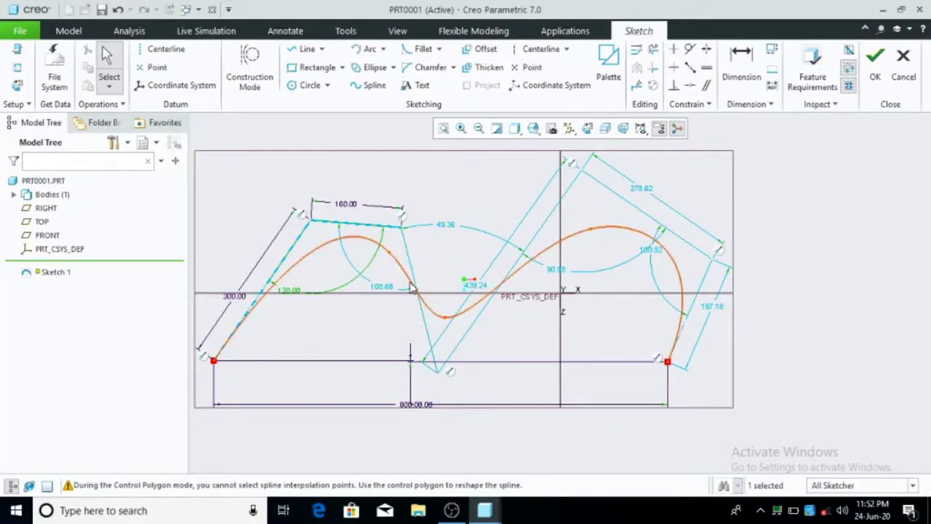
# - Edit the spline with the curvature comb turned on and its scale increased for longer comb lines
pyautogui.doubleClick(411, 286)
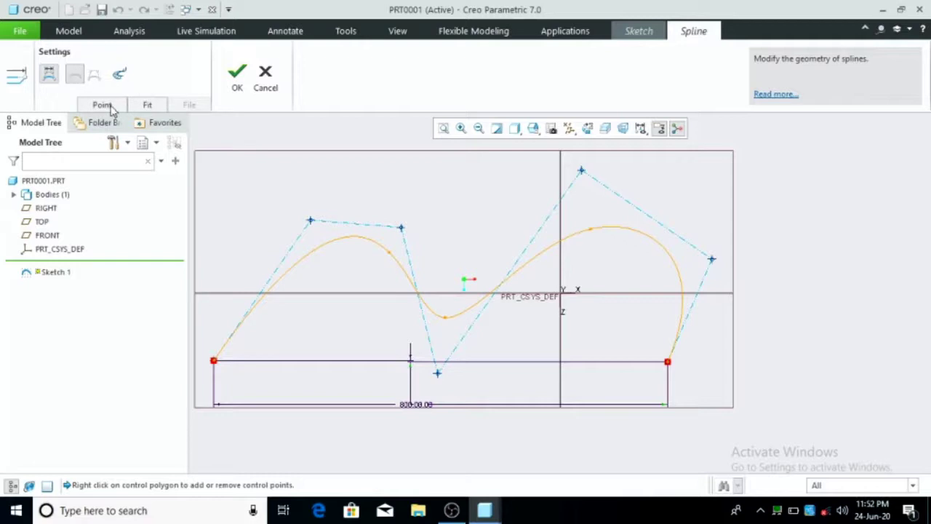
pyautogui.click(122, 76)
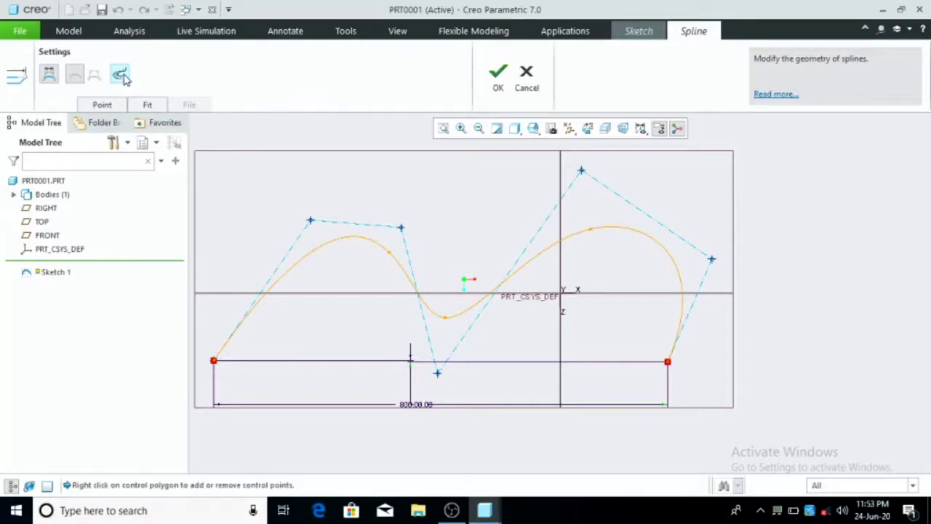
pyautogui.click(122, 75)
pyautogui.click(122, 76)
pyautogui.click(122, 76)
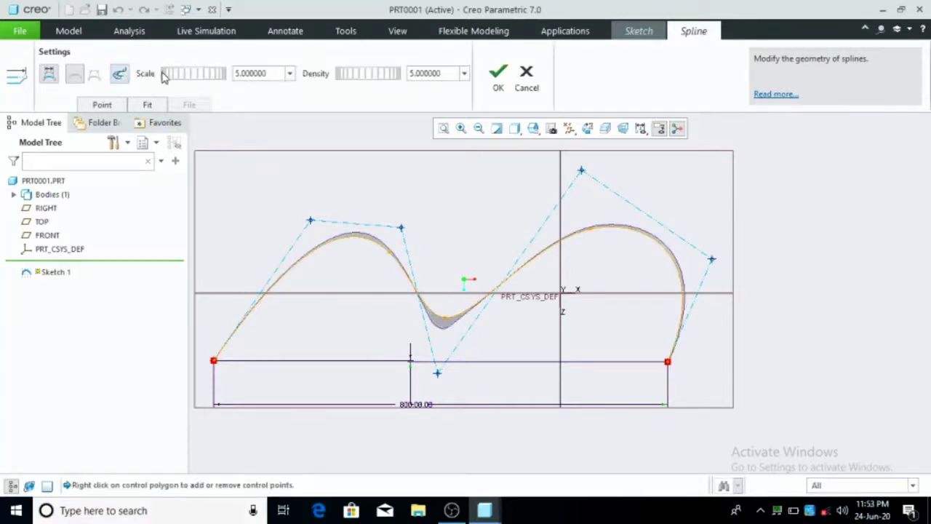
pyautogui.moveTo(175, 76); pyautogui.dragTo(251, 80)
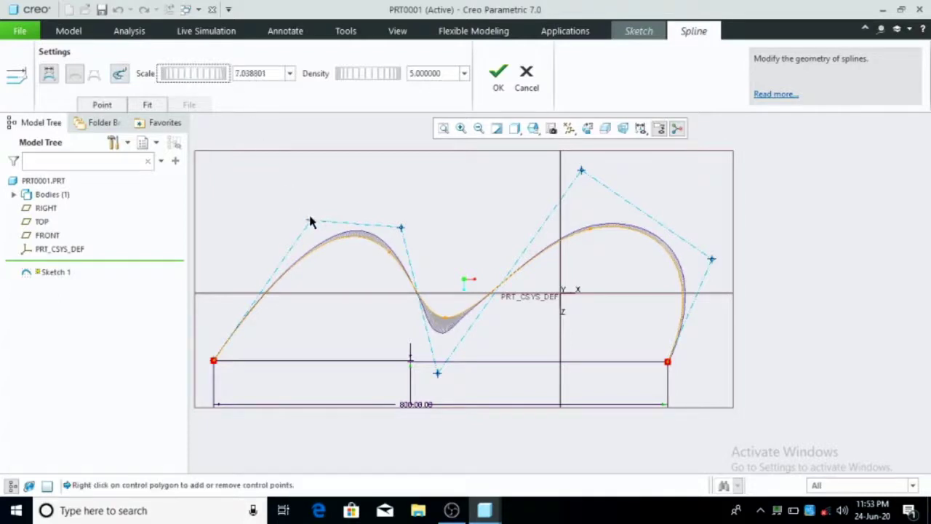
# - Drag the two upper-left control points higher to make the left arch taller and broader
pyautogui.moveTo(310, 221); pyautogui.dragTo(237, 154)
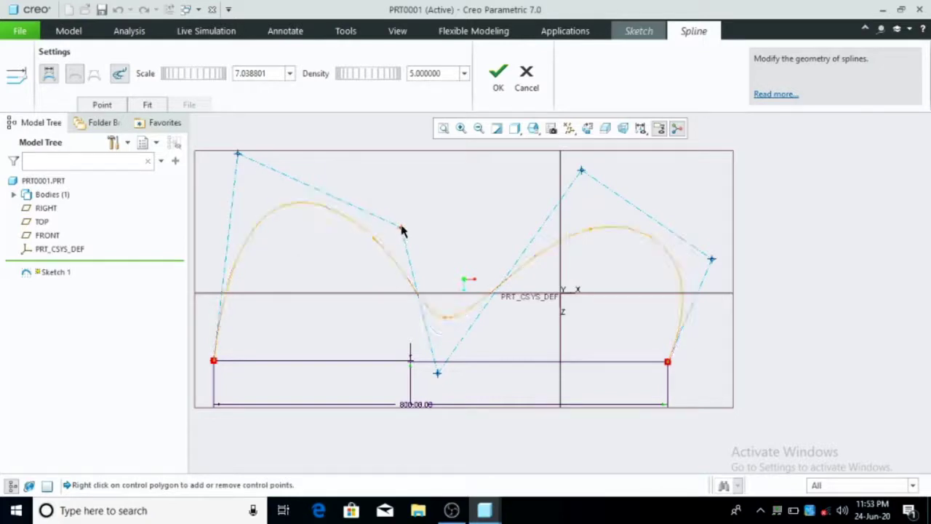
pyautogui.moveTo(401, 228)
pyautogui.mouseDown()
pyautogui.moveTo(411, 167)
pyautogui.moveTo(327, 210)
pyautogui.moveTo(415, 167)
pyautogui.mouseUp()
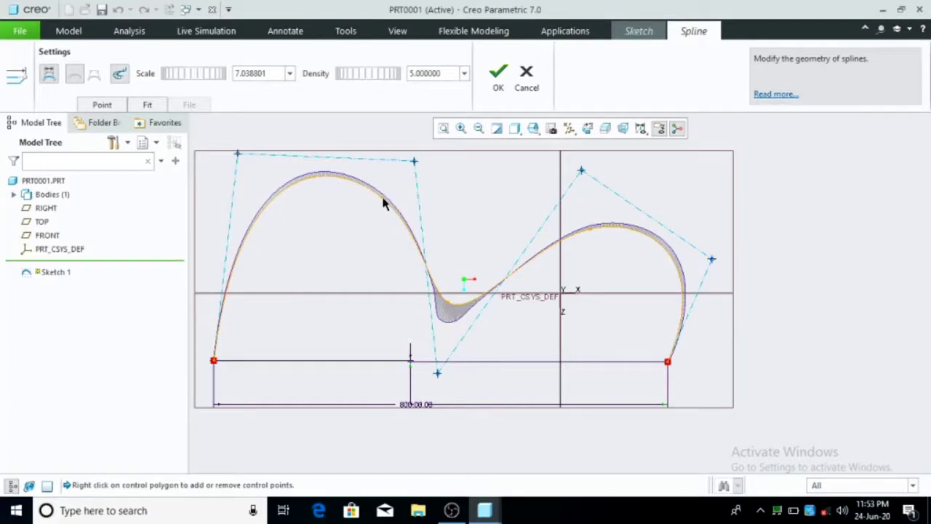
pyautogui.click(291, 76)
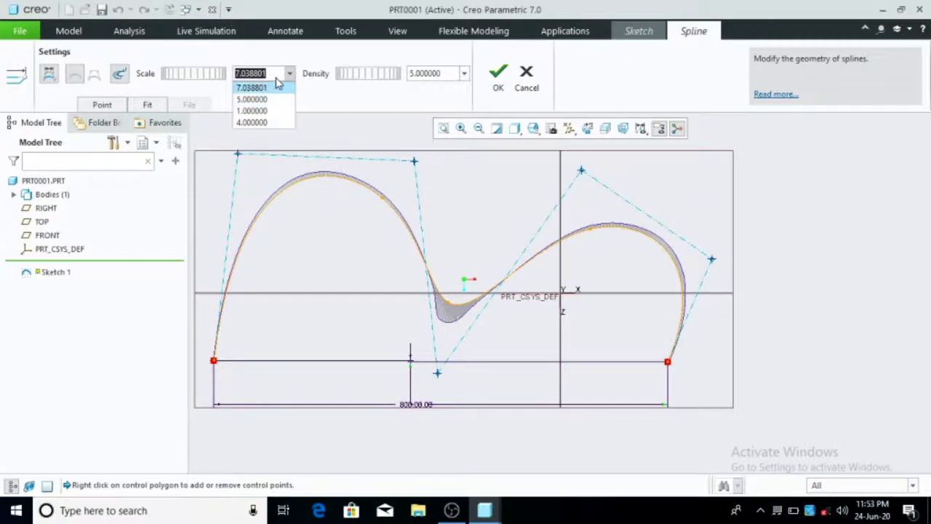
# - Set the curvature comb scale to 10, try 100, and enter a density of 5
pyautogui.write('10')
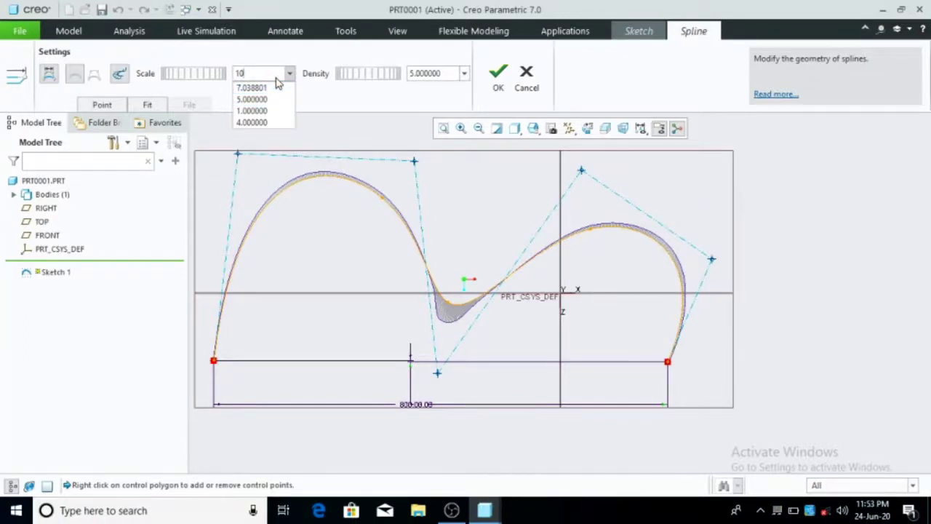
pyautogui.press('Return')
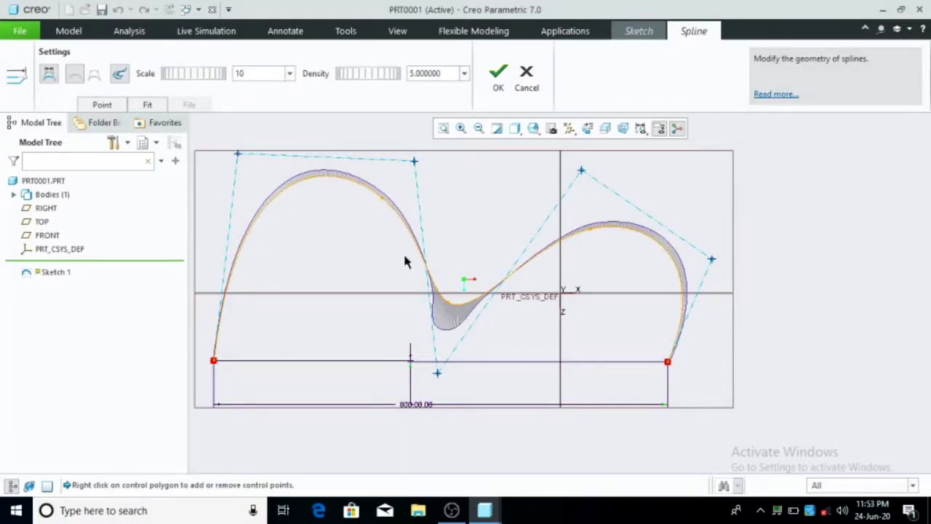
pyautogui.doubleClick(435, 74)
pyautogui.write('1')
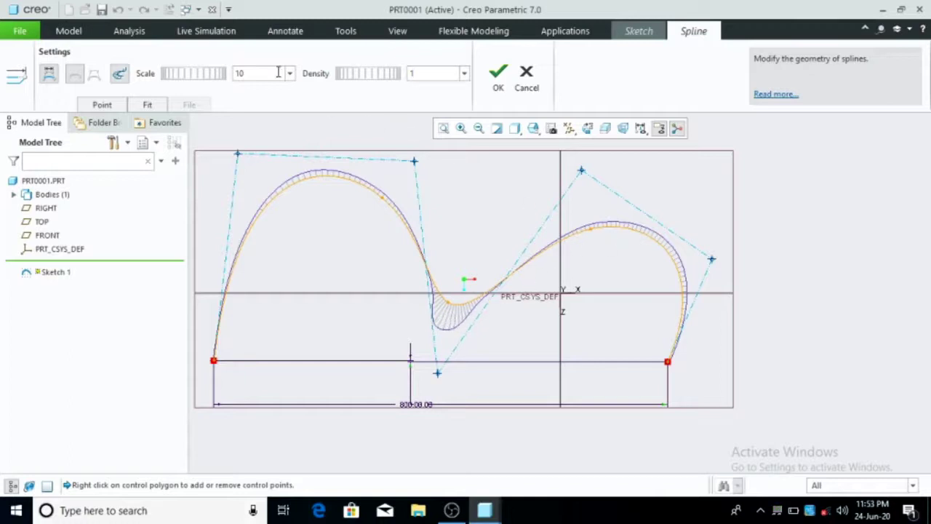
pyautogui.write('1')
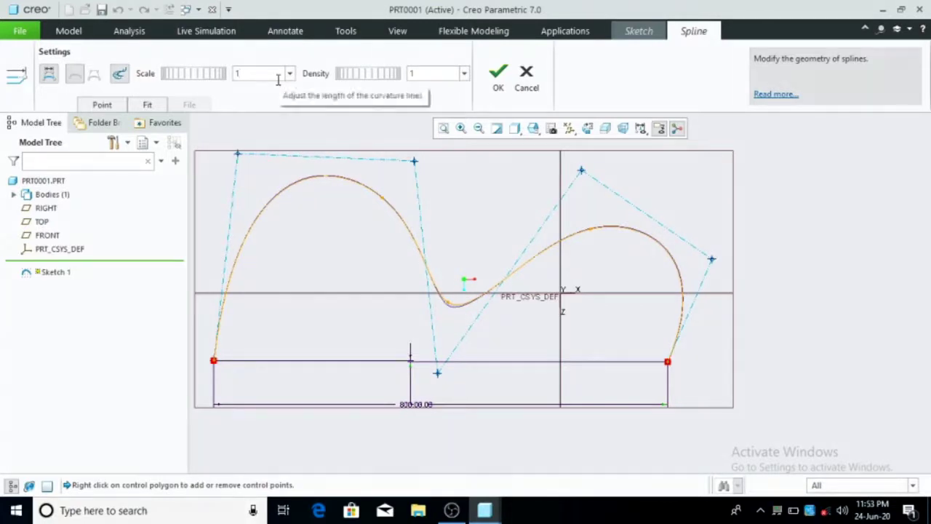
pyautogui.write('00')
pyautogui.press('Return')
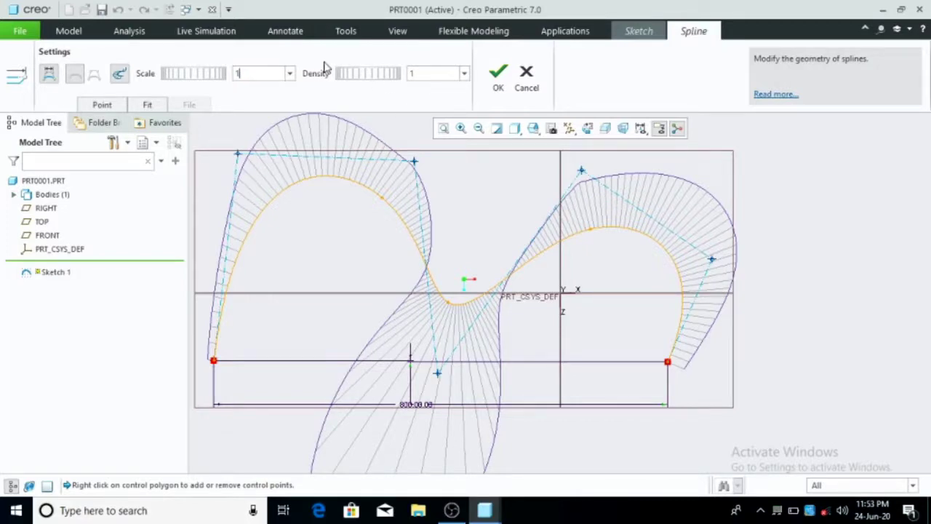
pyautogui.write('0')
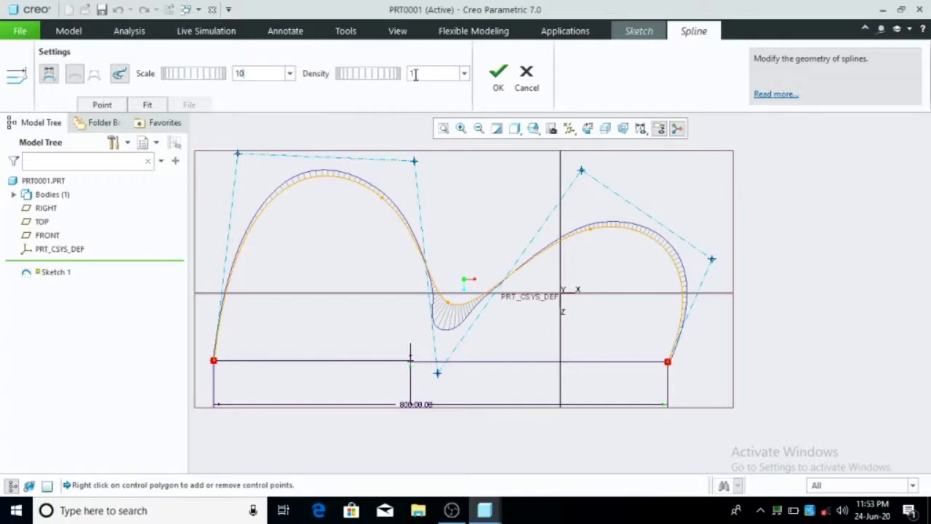
pyautogui.write('5')
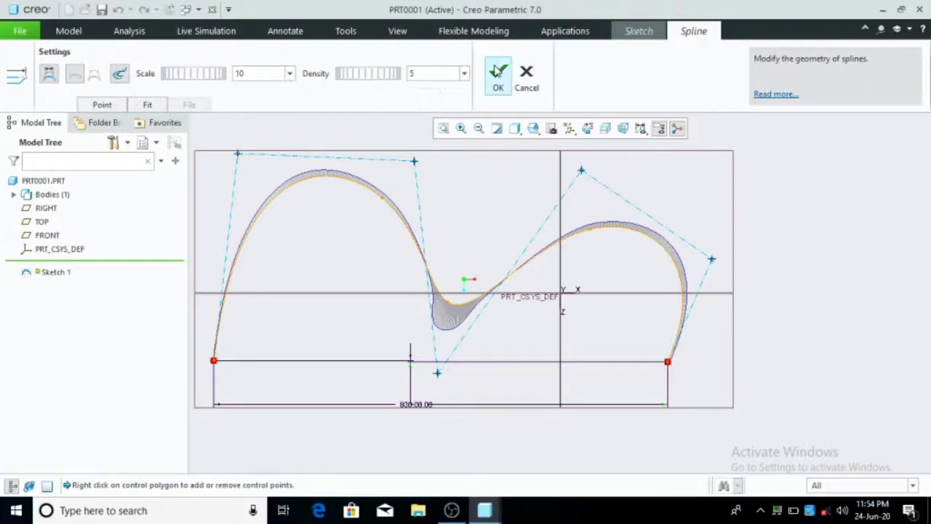
# - Finish the spline edit and change the control polygon's 311.58 top edge to 350
pyautogui.click(498, 73)
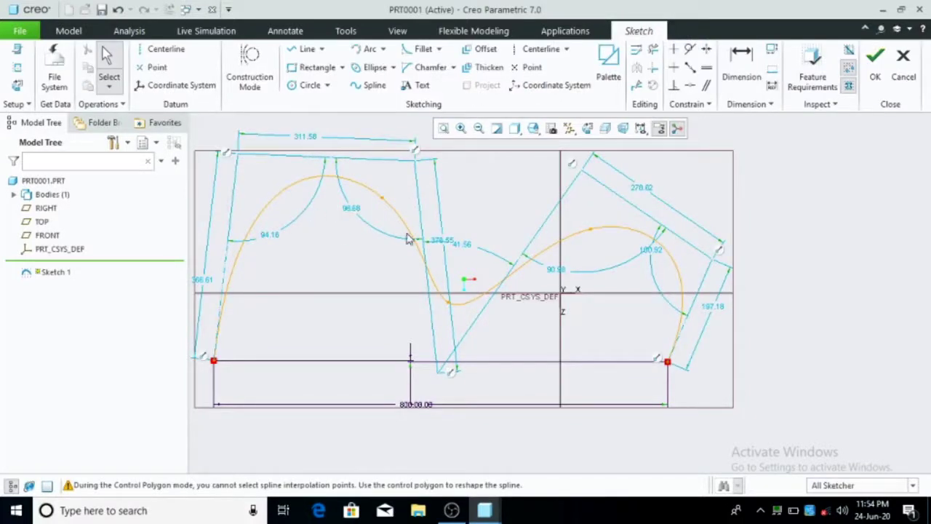
pyautogui.click(373, 195)
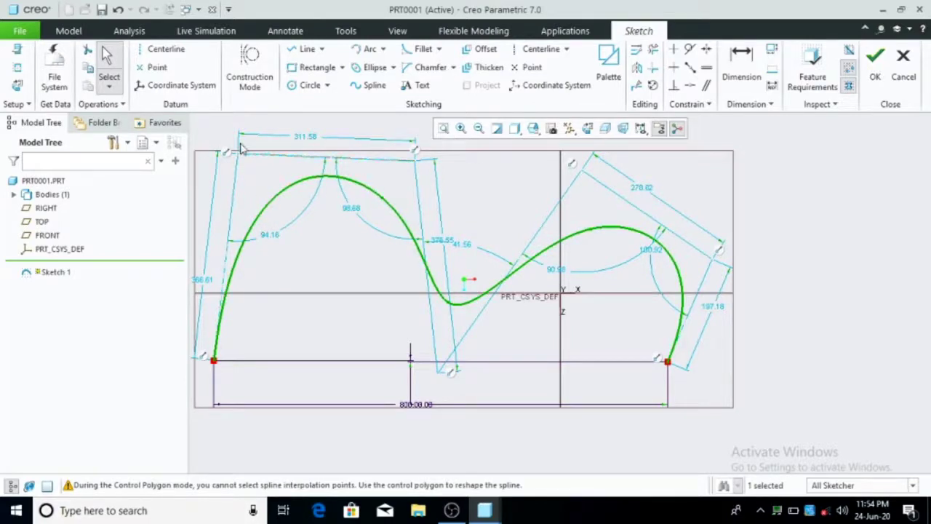
pyautogui.doubleClick(311, 140)
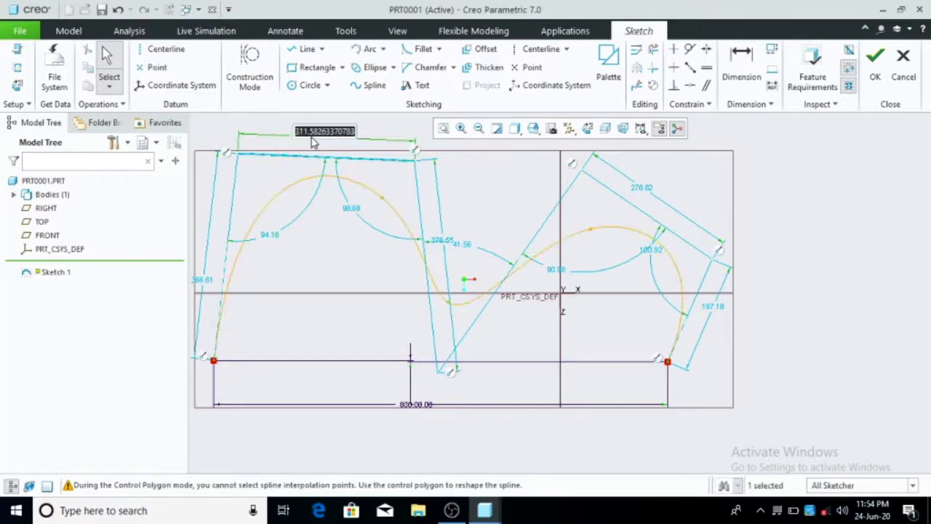
pyautogui.write('350')
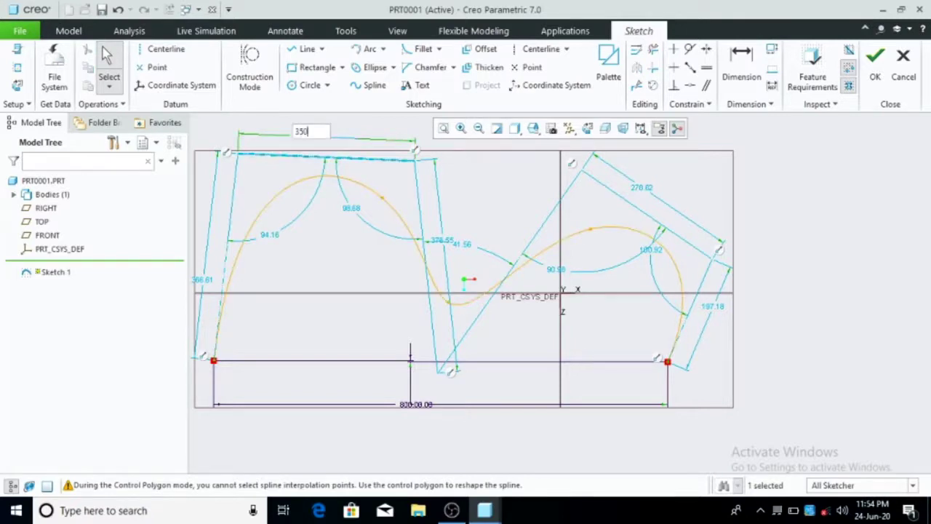
pyautogui.press('Return')
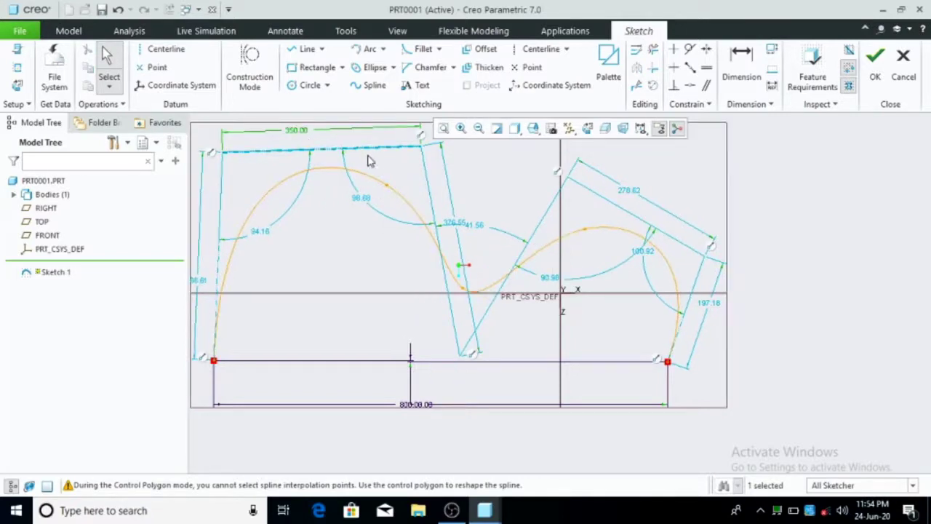
pyautogui.click(342, 151)
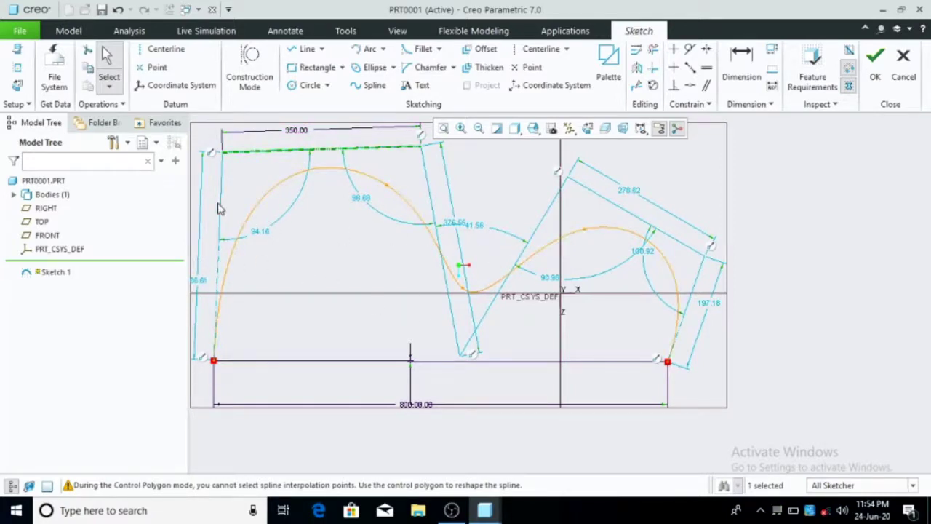
# - Attempt to set the polygon's left edge length to 100, which fails
pyautogui.click(203, 278)
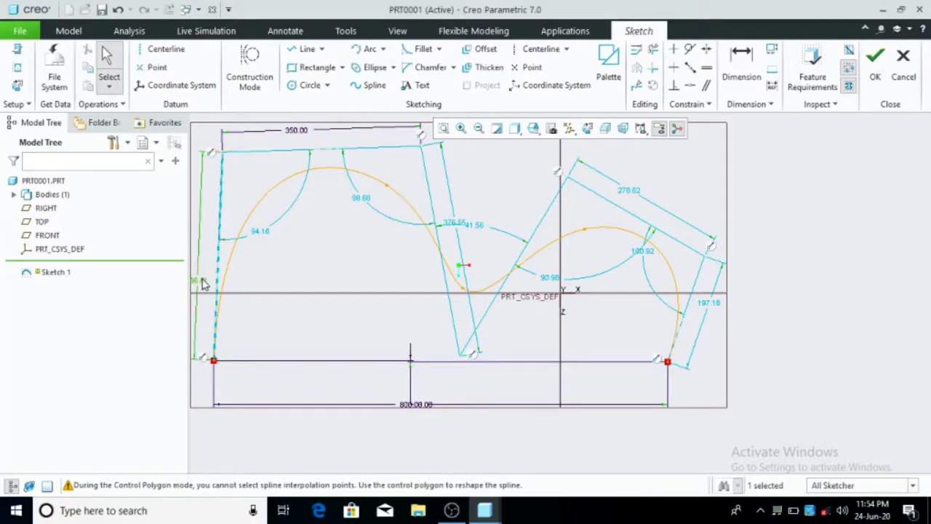
pyautogui.press('BackSpace')
pyautogui.write('100')
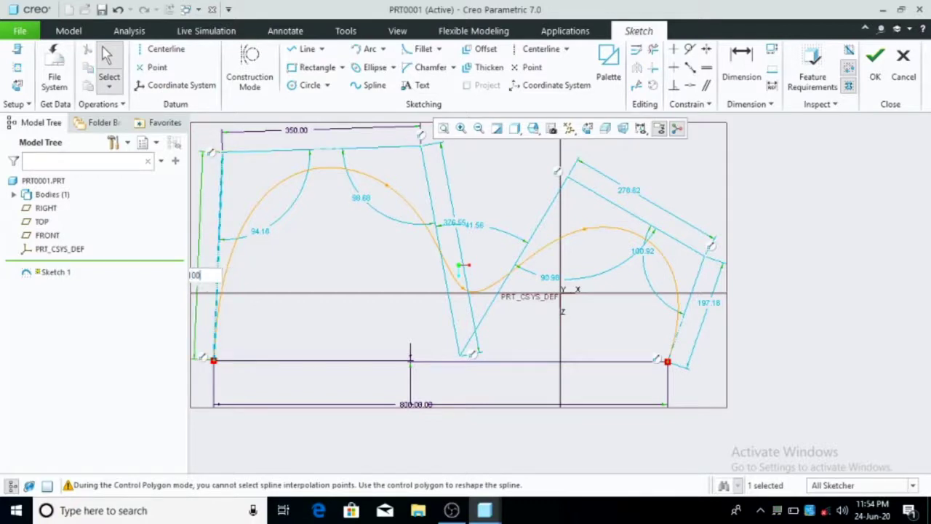
pyautogui.press('Return')
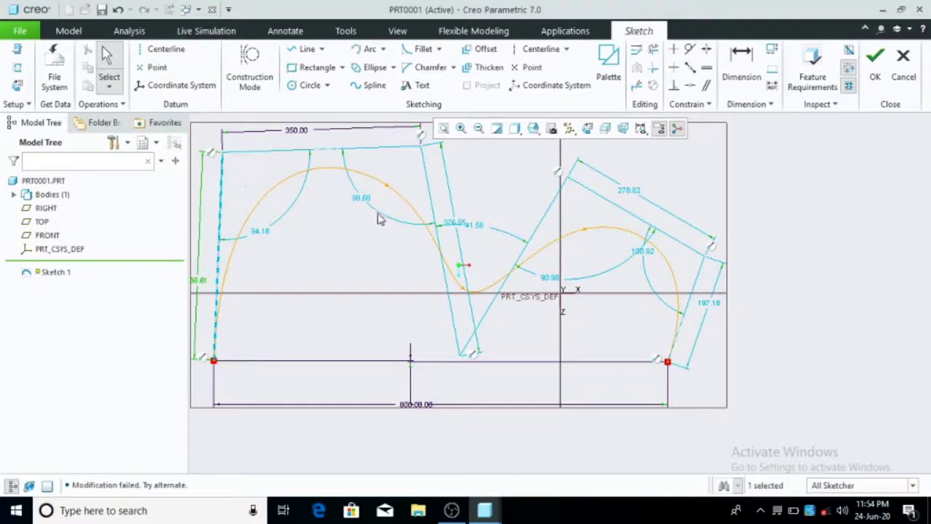
pyautogui.click(461, 222)
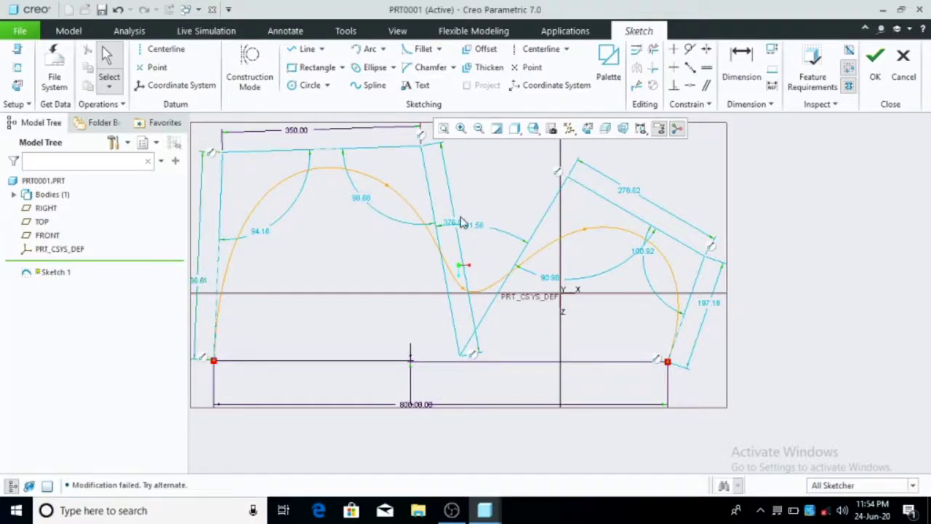